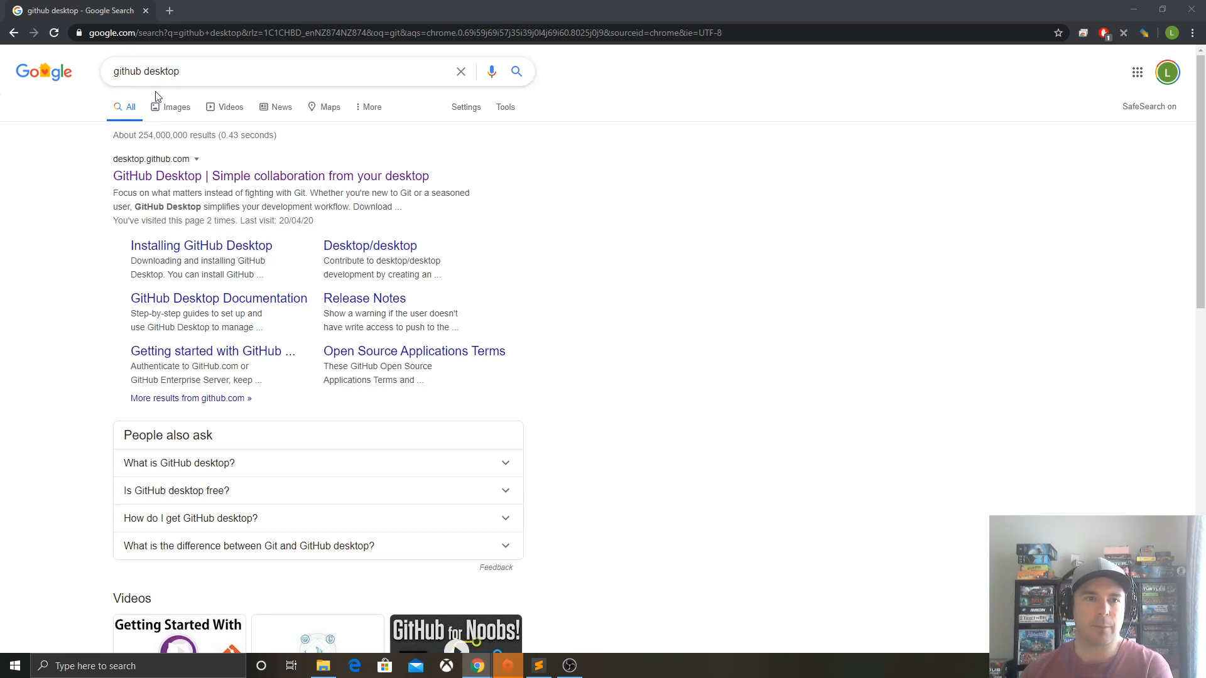
Open the GitHub Desktop website, and run GitHubDesktopSetup.exe from the Downloads folder to install the program
click(153, 179)
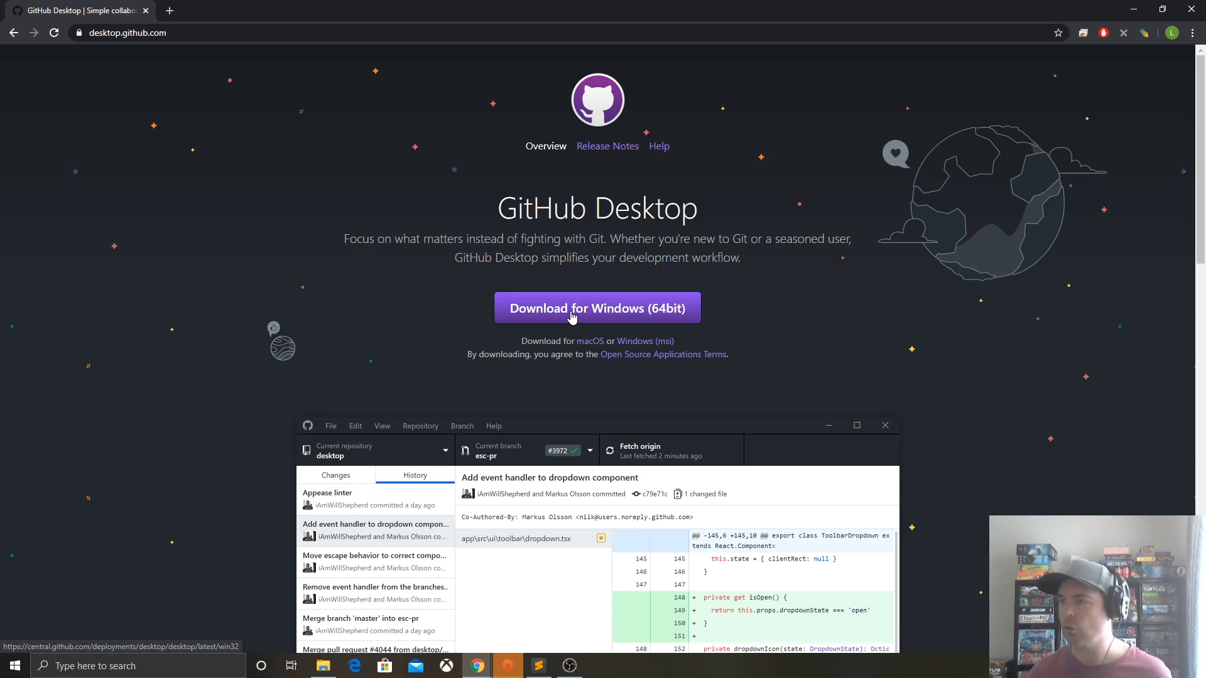
key(super+e)
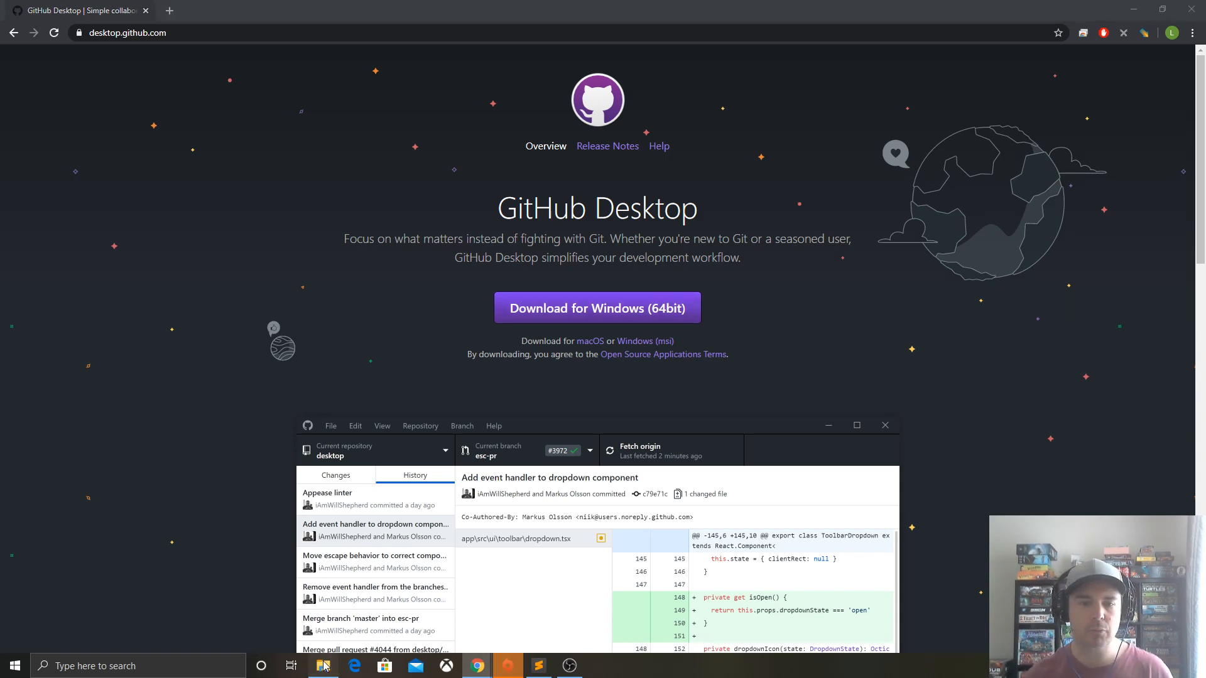
click(44, 162)
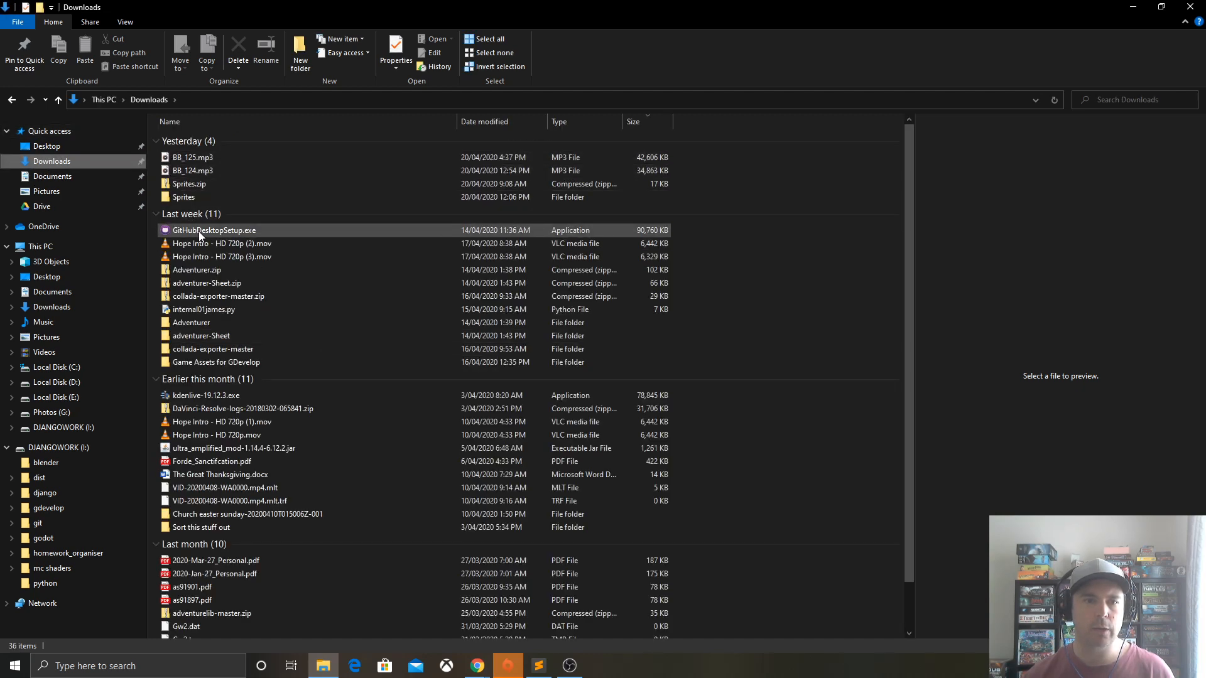
double_click(198, 231)
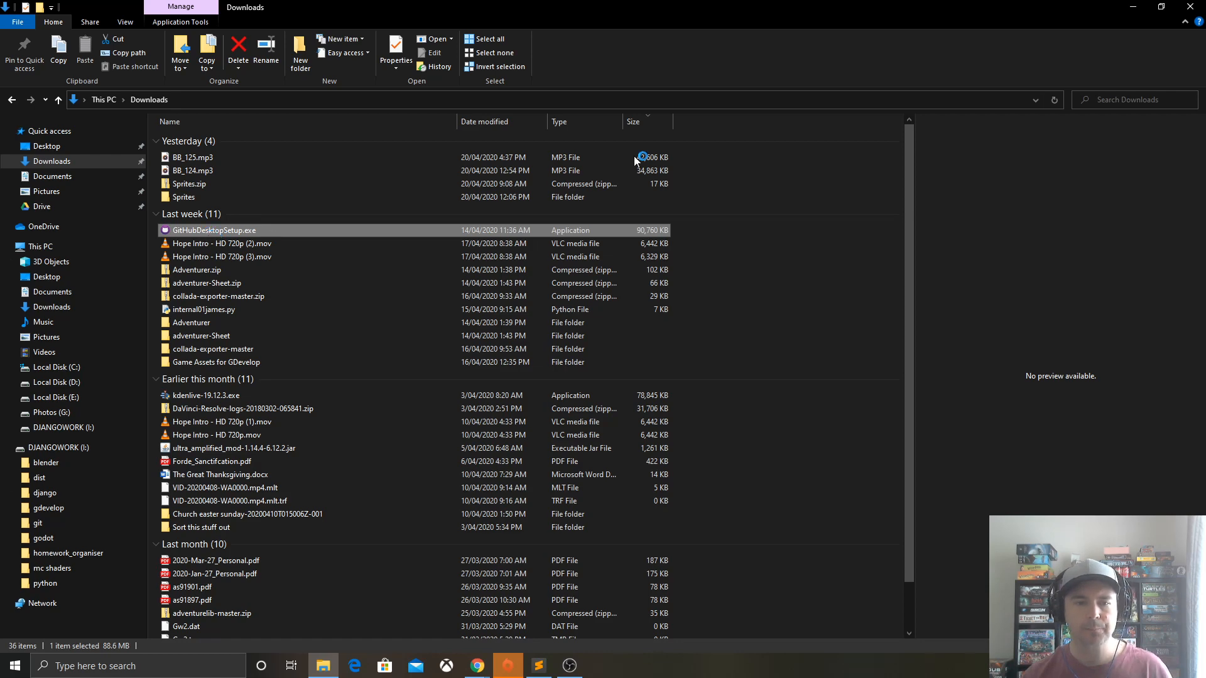
click(1190, 7)
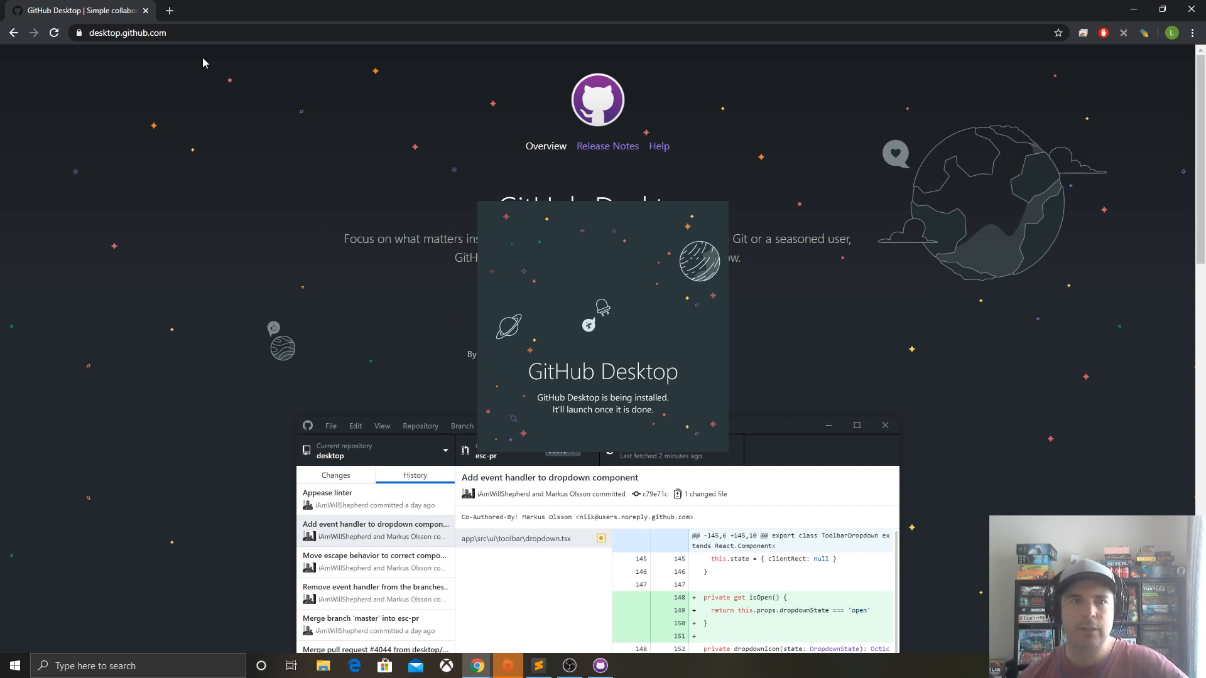
Go to github.com and examine the account sign-up form
click(176, 34)
text(github.com)
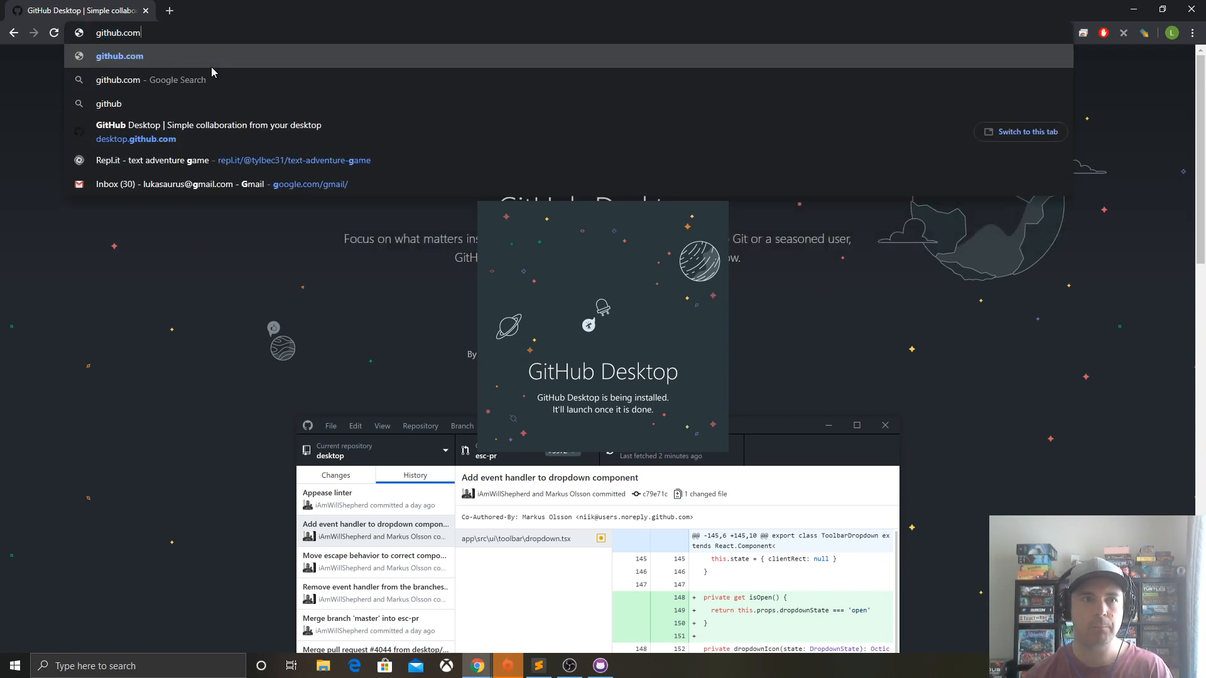
key(Return)
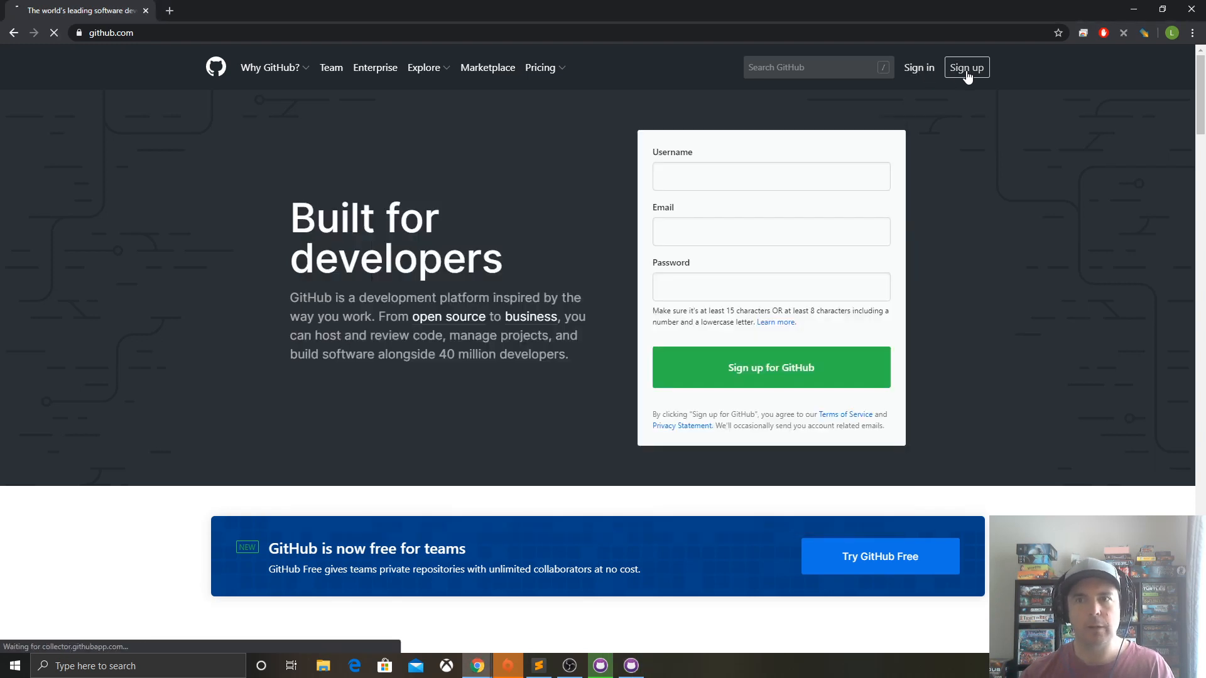
click(967, 70)
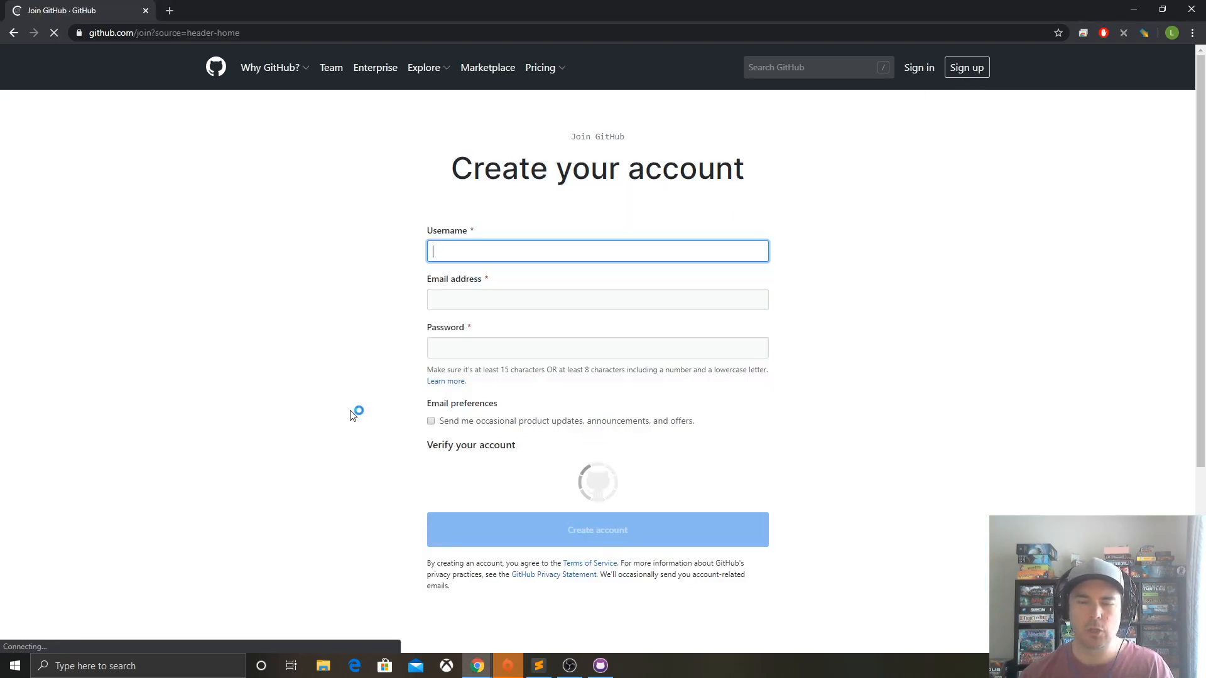
scroll(355, 409, down, 3)
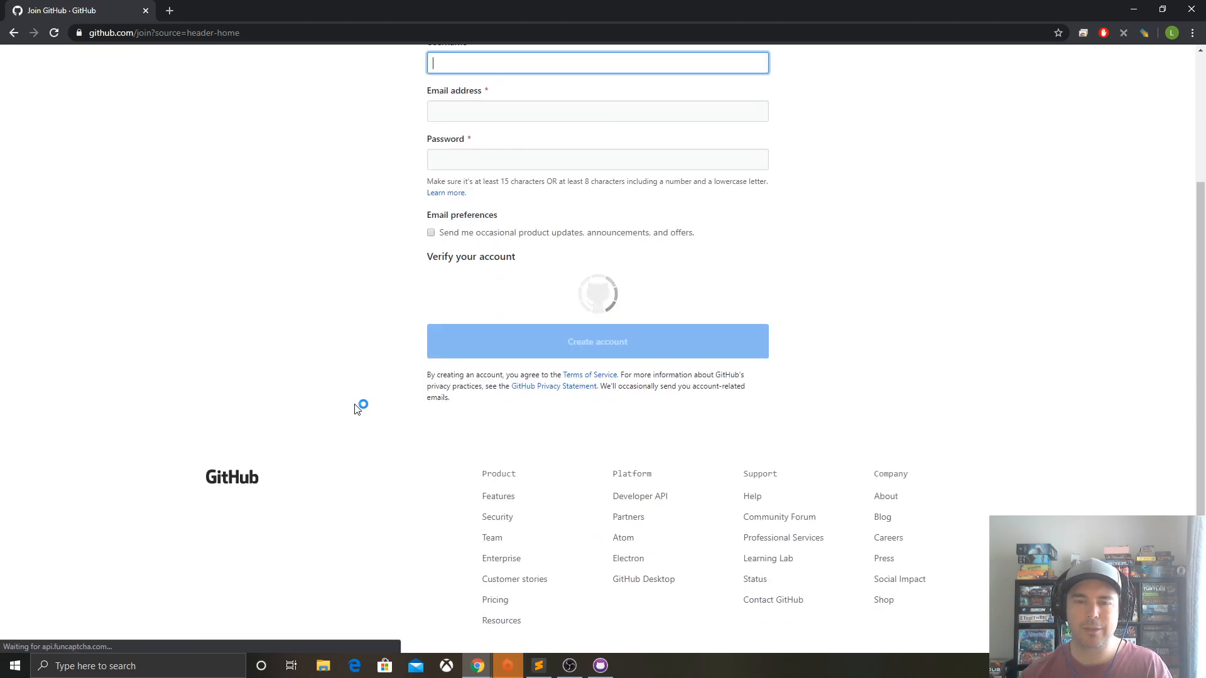
scroll(356, 408, up, 3)
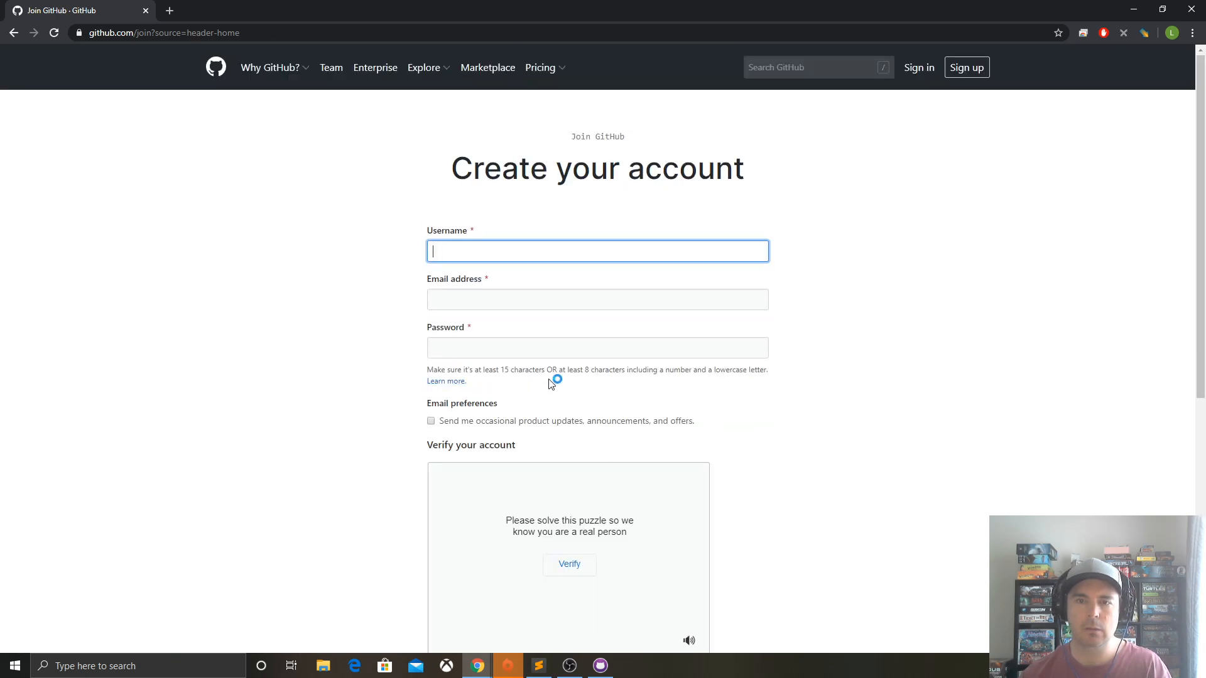
scroll(641, 396, down, 5)
scroll(727, 404, up, 5)
Sign in to the existing GitHub account on the website with the account's email address and password
click(918, 68)
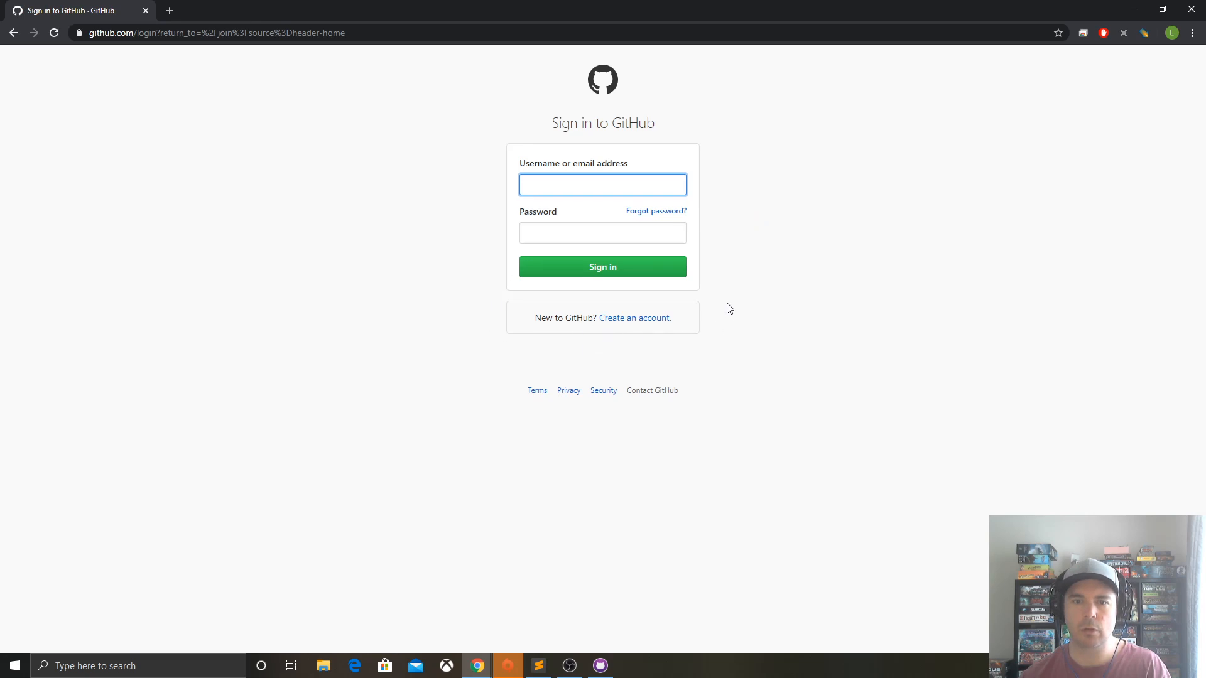
click(14, 33)
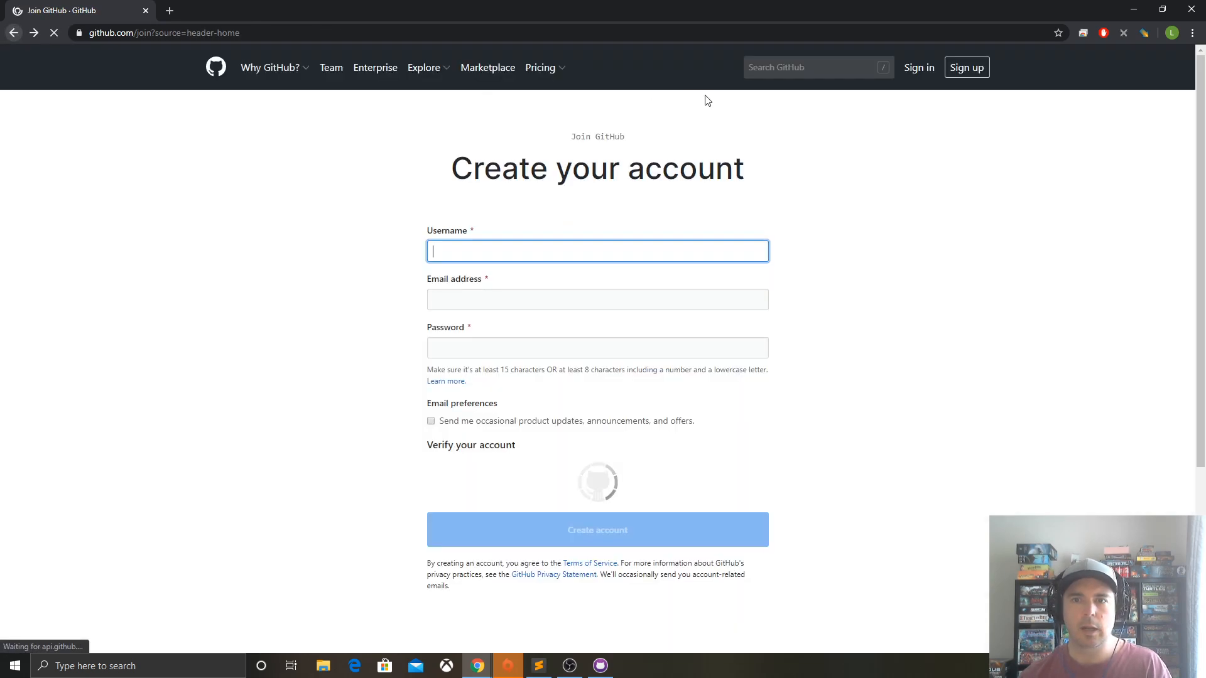
click(907, 68)
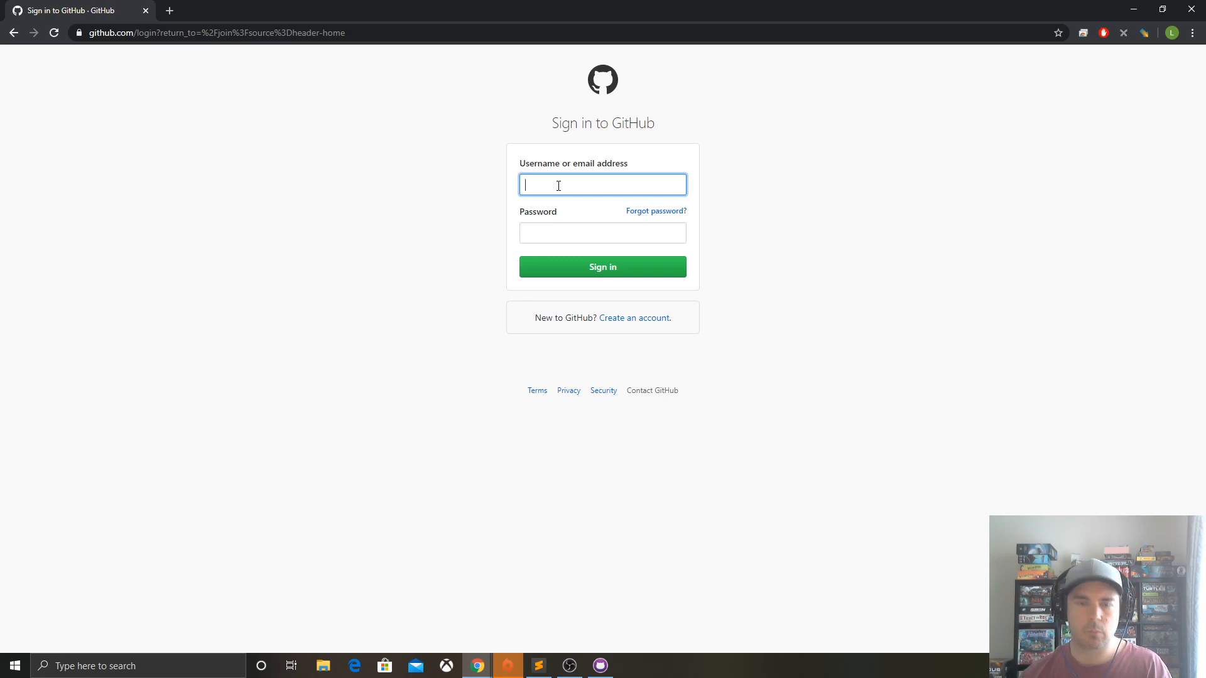
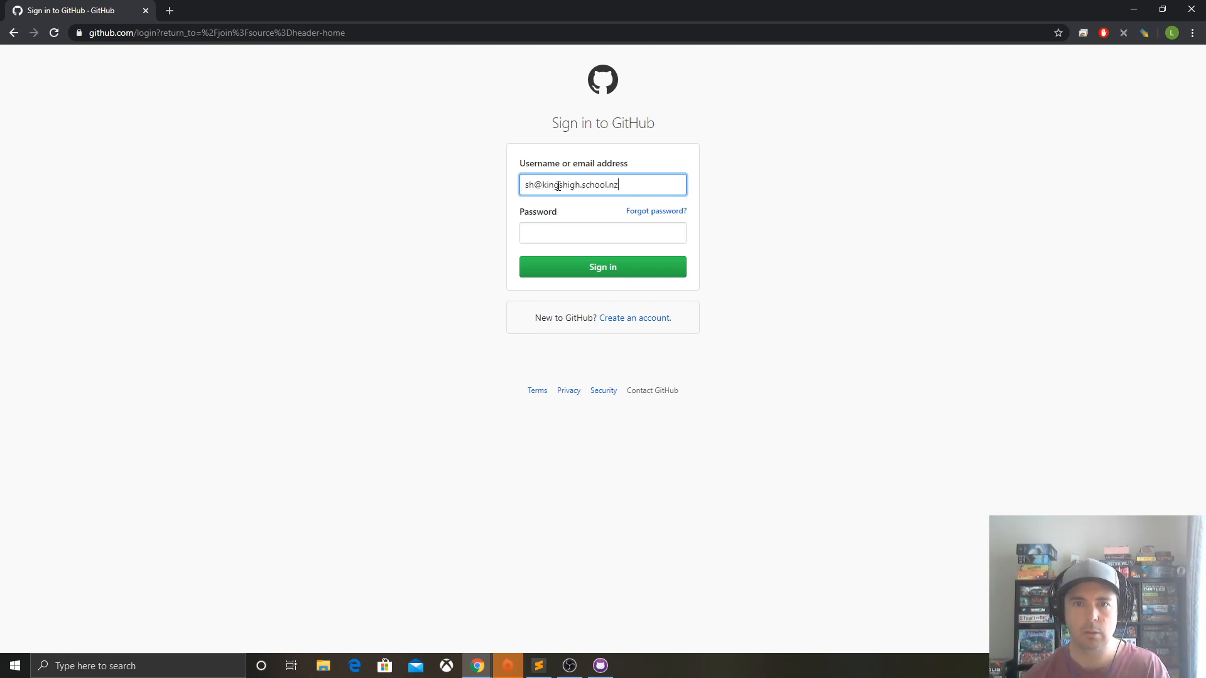
key(Tab)
text(•••••)
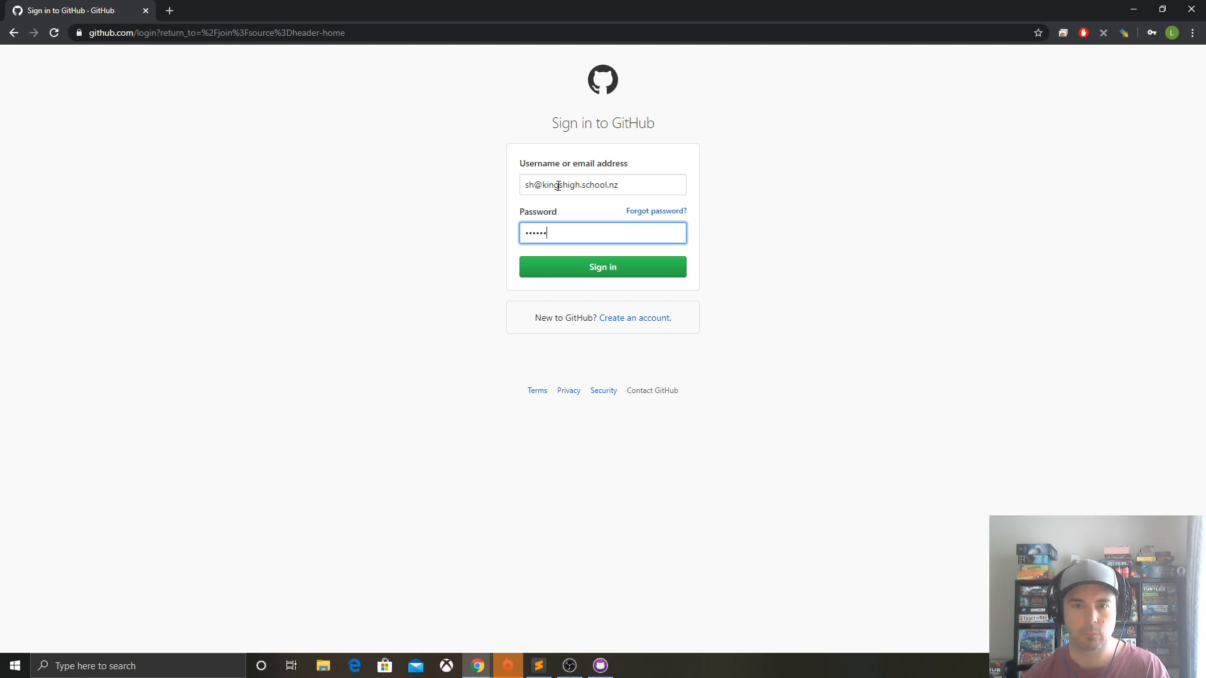
key(Return)
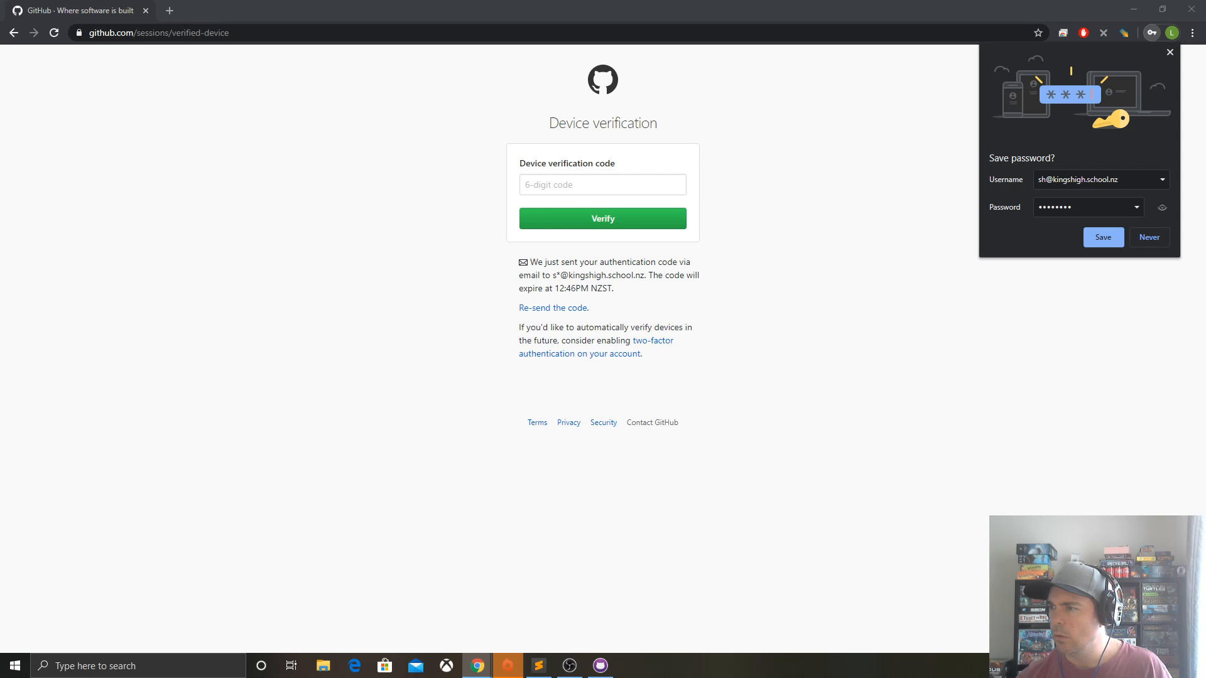
Verify the device with the emailed device verification code and dismiss the browser's offer to save the password
click(634, 186)
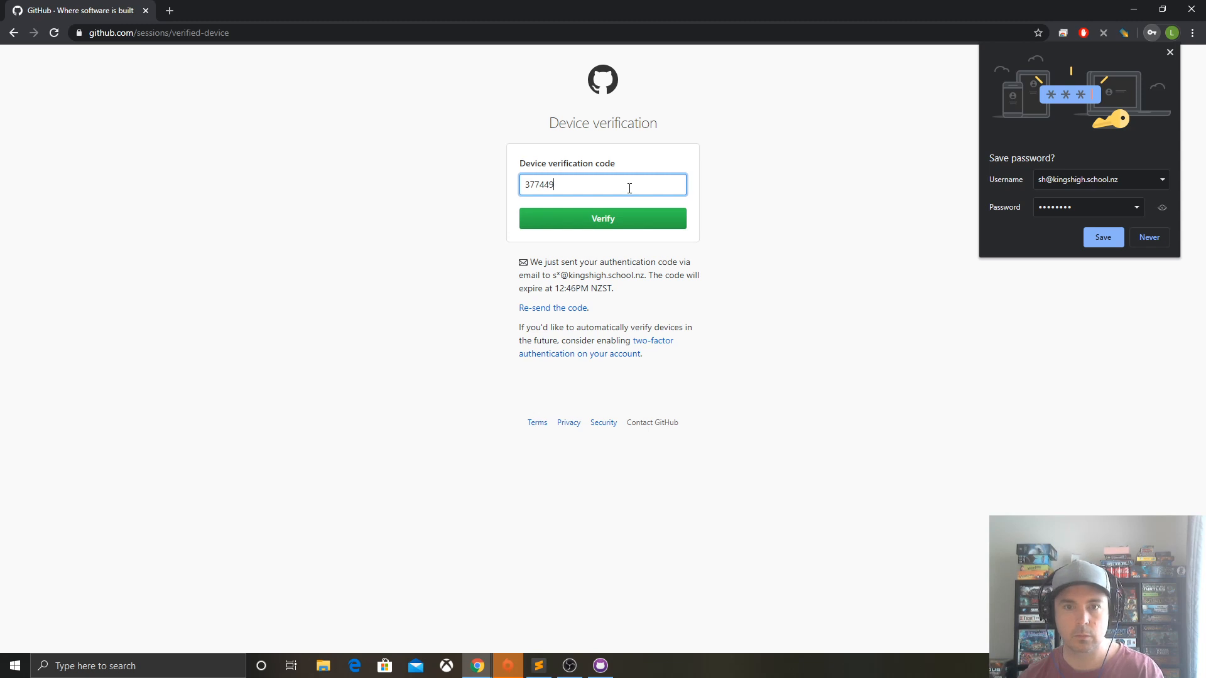
click(572, 217)
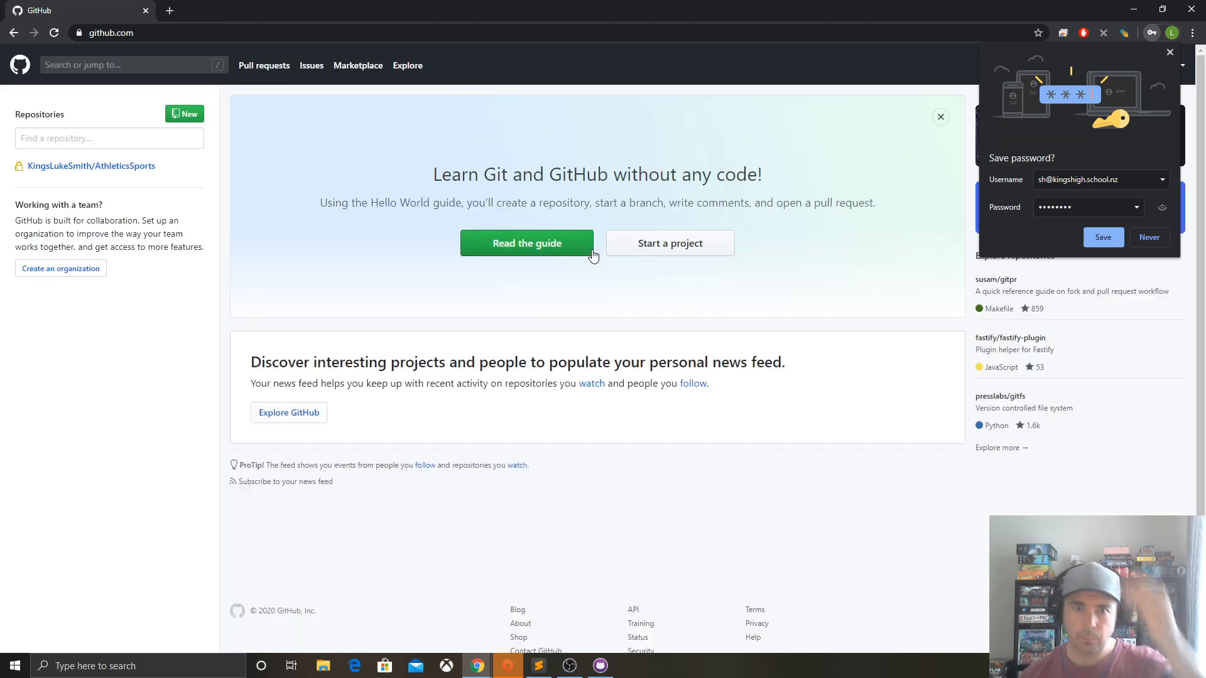
click(1170, 52)
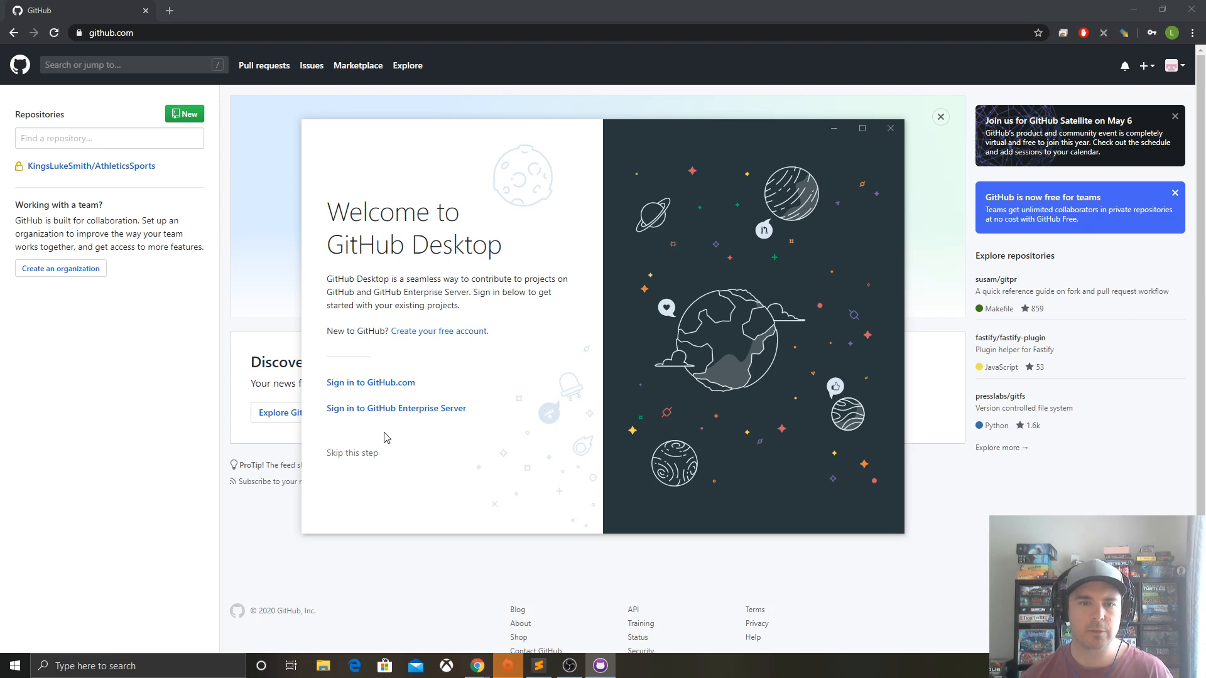
Switch to GitHub Desktop and sign in to GitHub.com with the account's email address and password
click(350, 385)
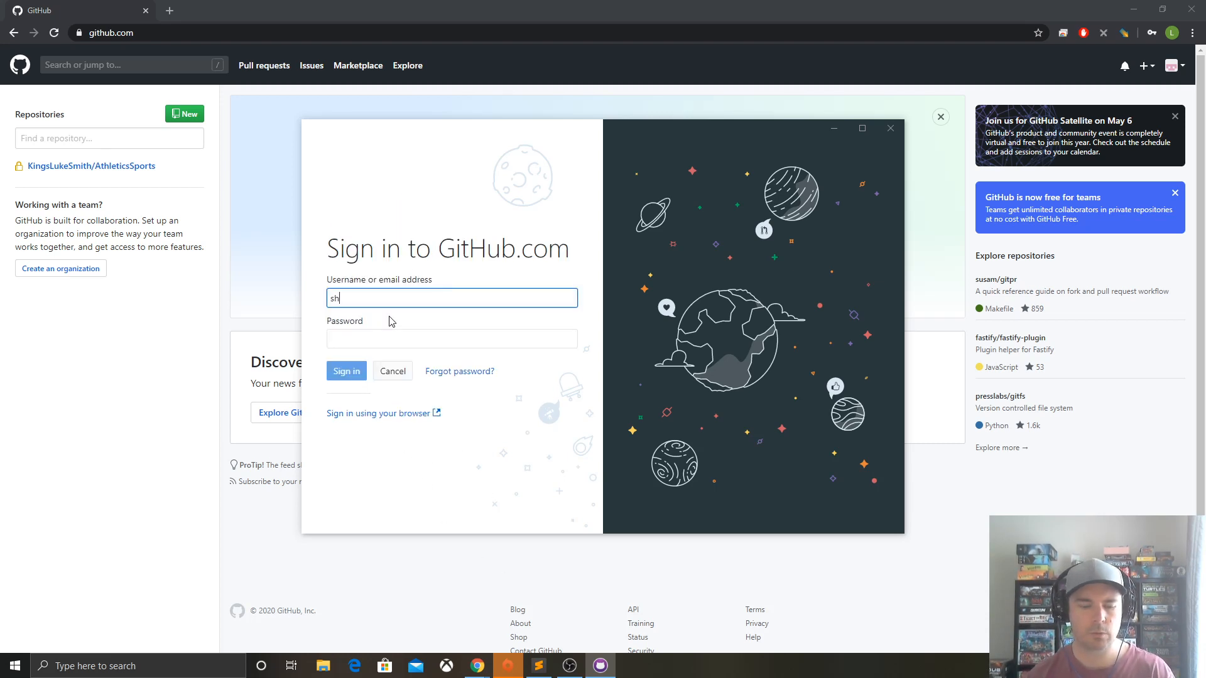
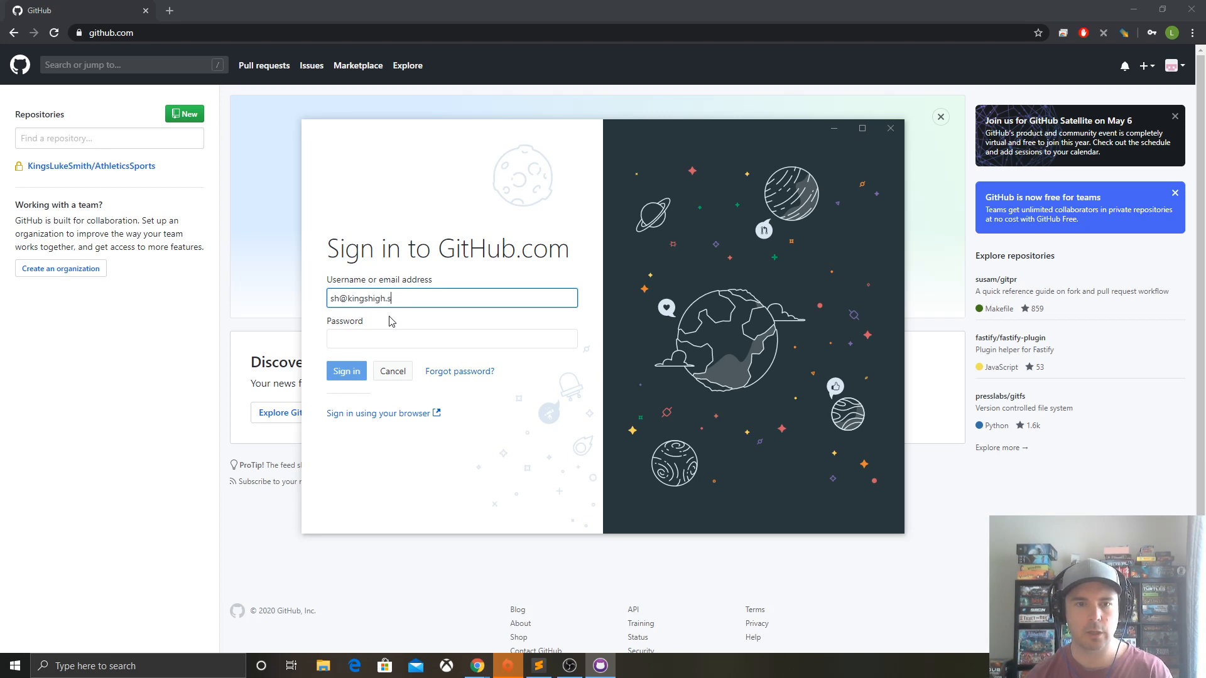
key(Tab)
text(••••)
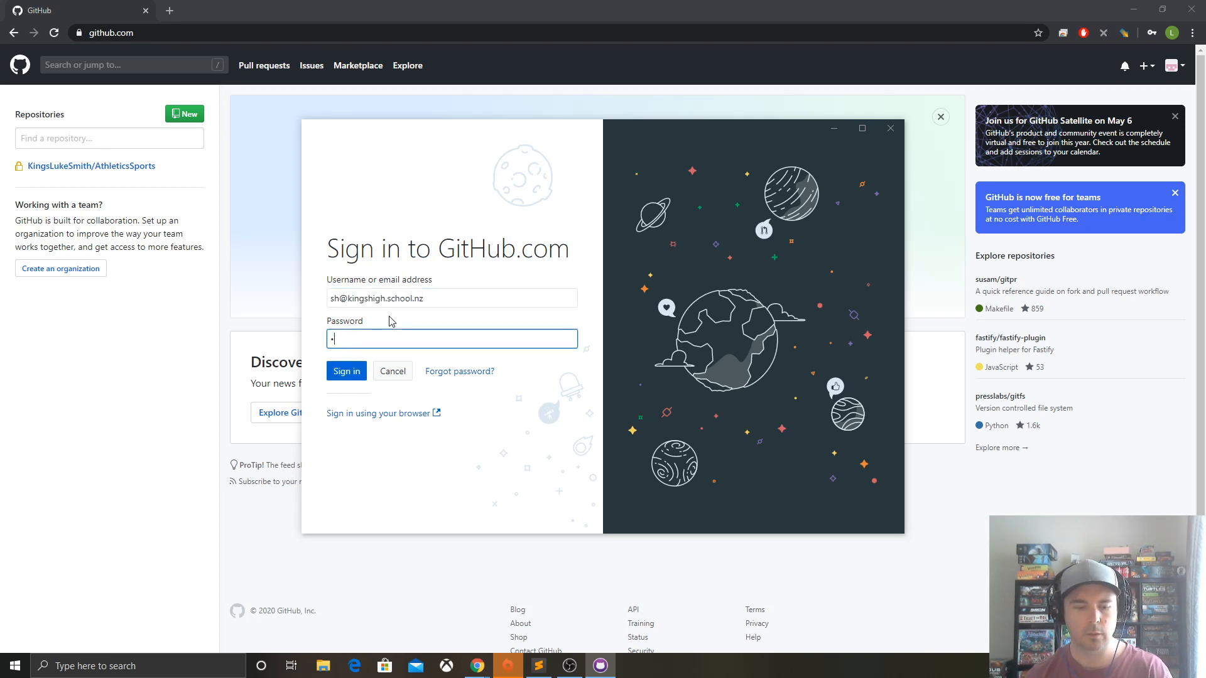
text(••••)
key(Return)
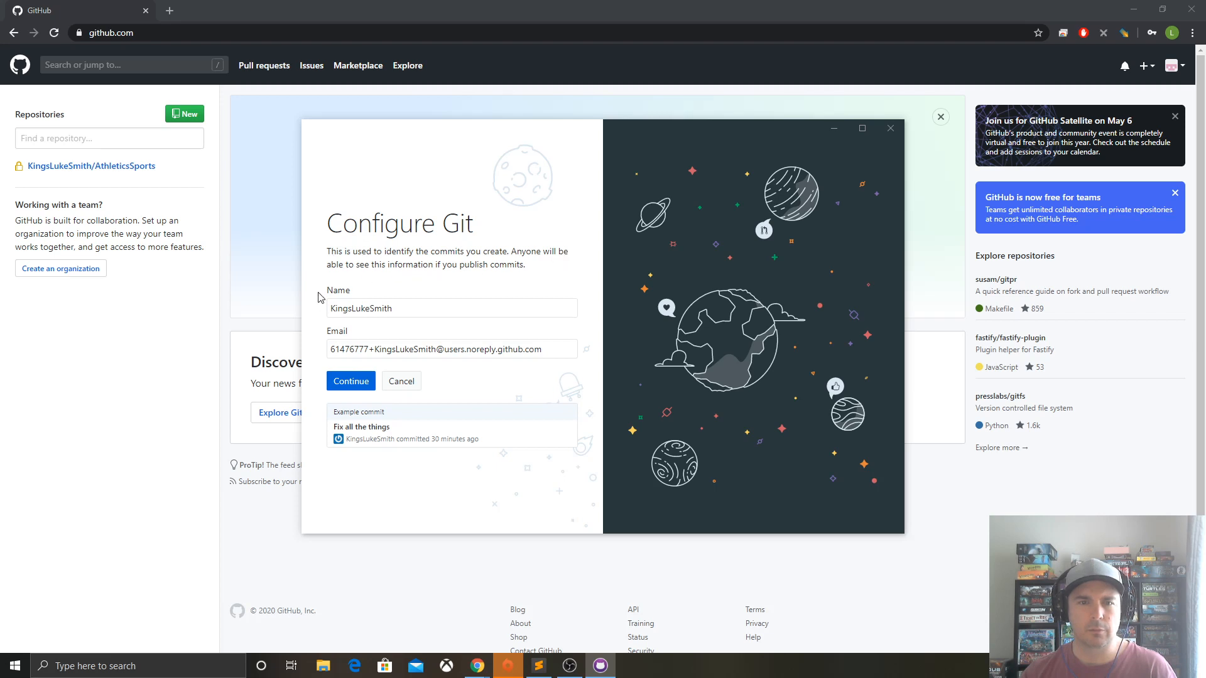
Accept the prefilled Git name and email, toggle the periodic usage stats option and finish the GitHub Desktop setup
click(344, 388)
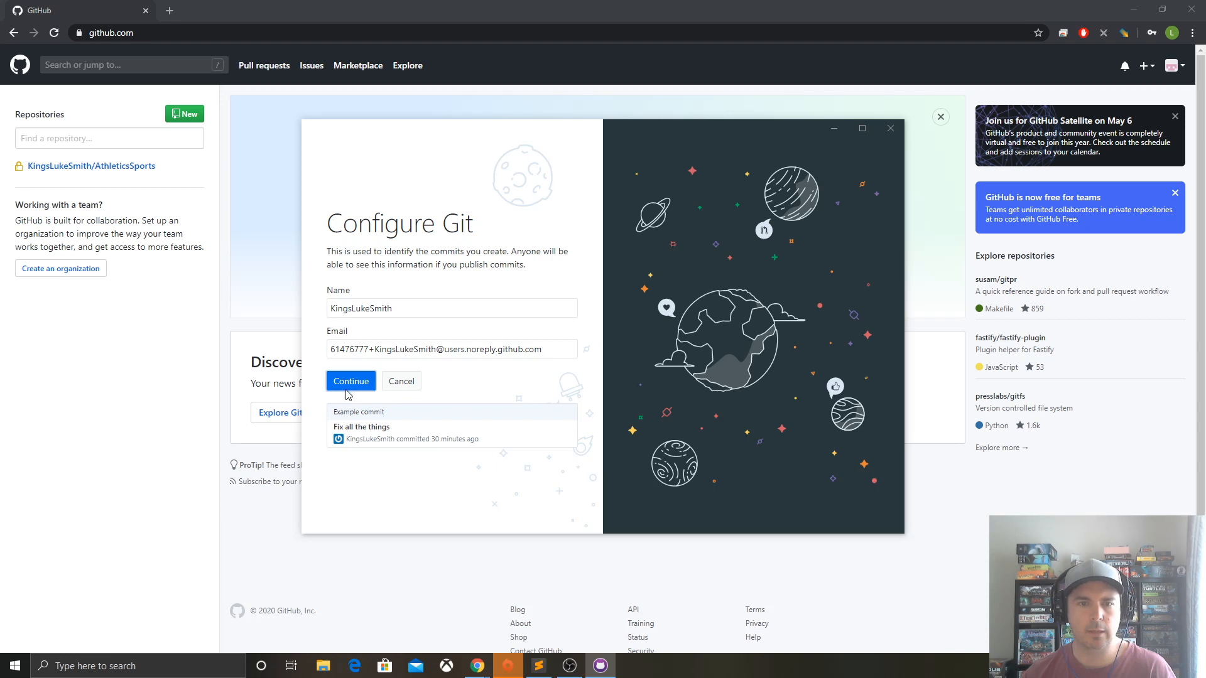
click(331, 365)
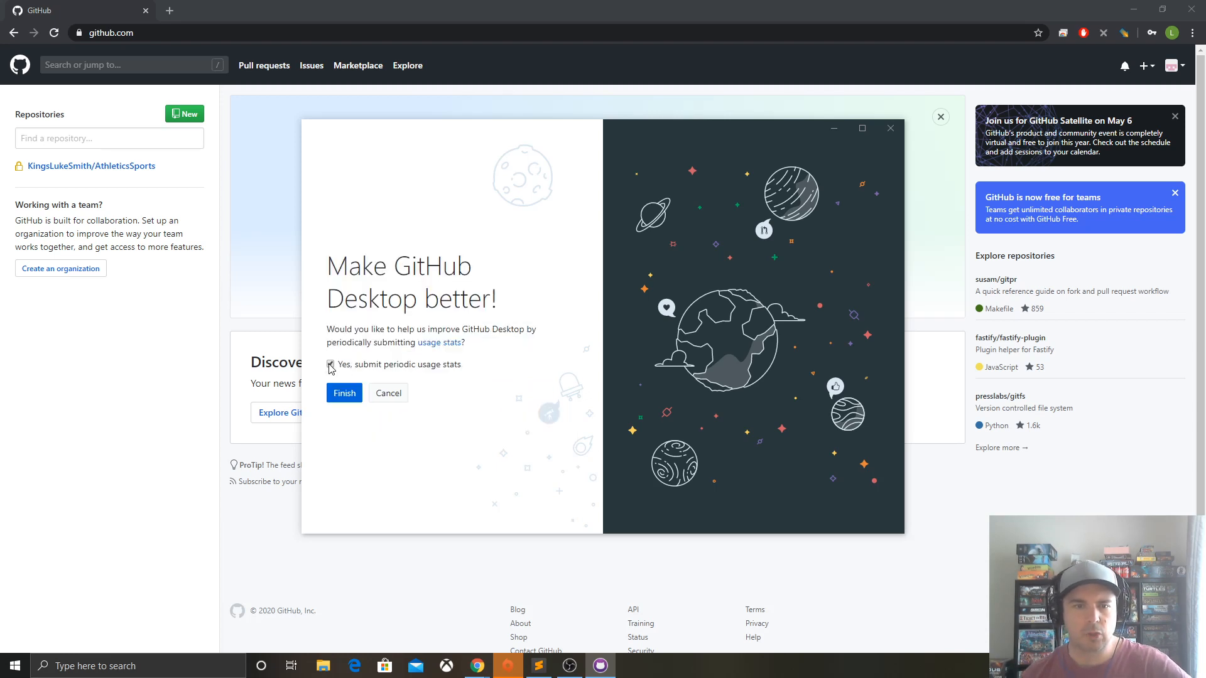
click(339, 394)
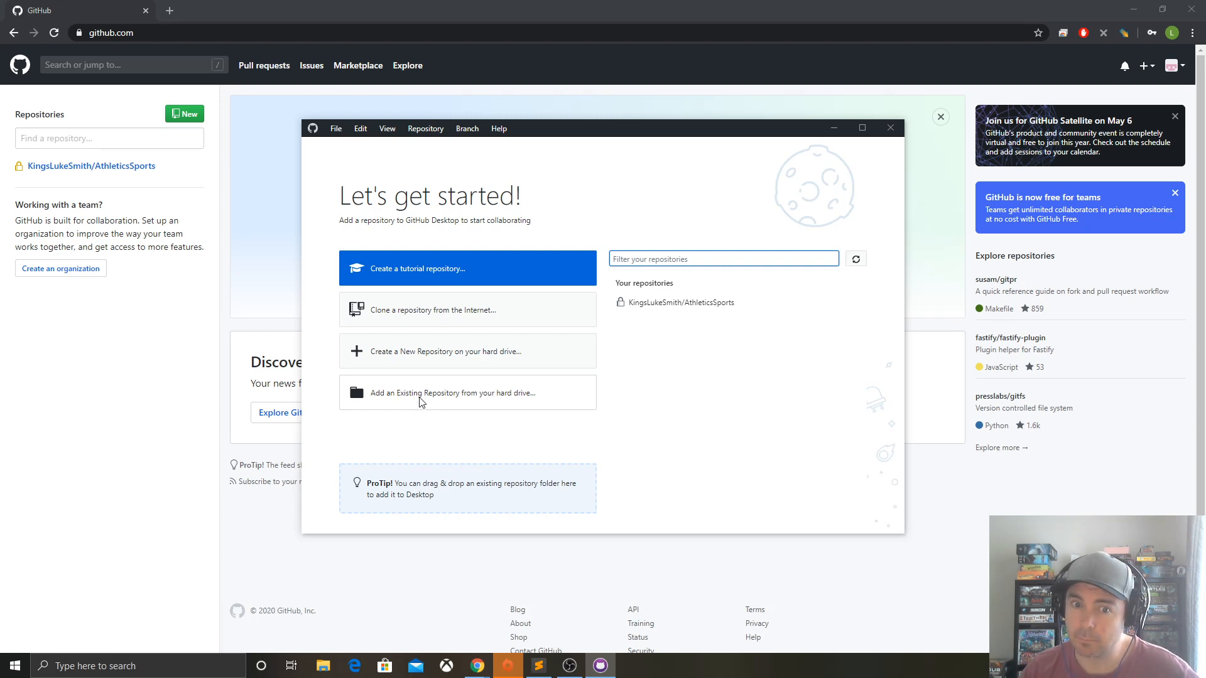
Start a new repository on the hard drive named "Godot Game" with description "My assessment taask", initialized with a README
click(399, 358)
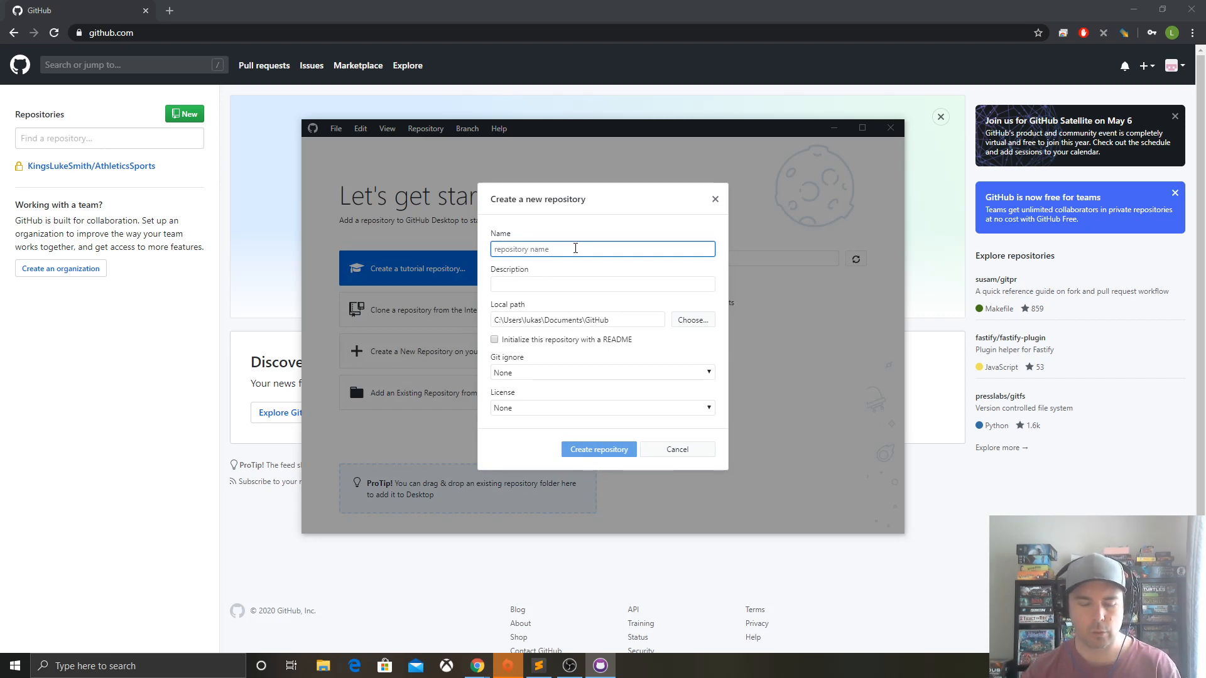
text(Godot Game)
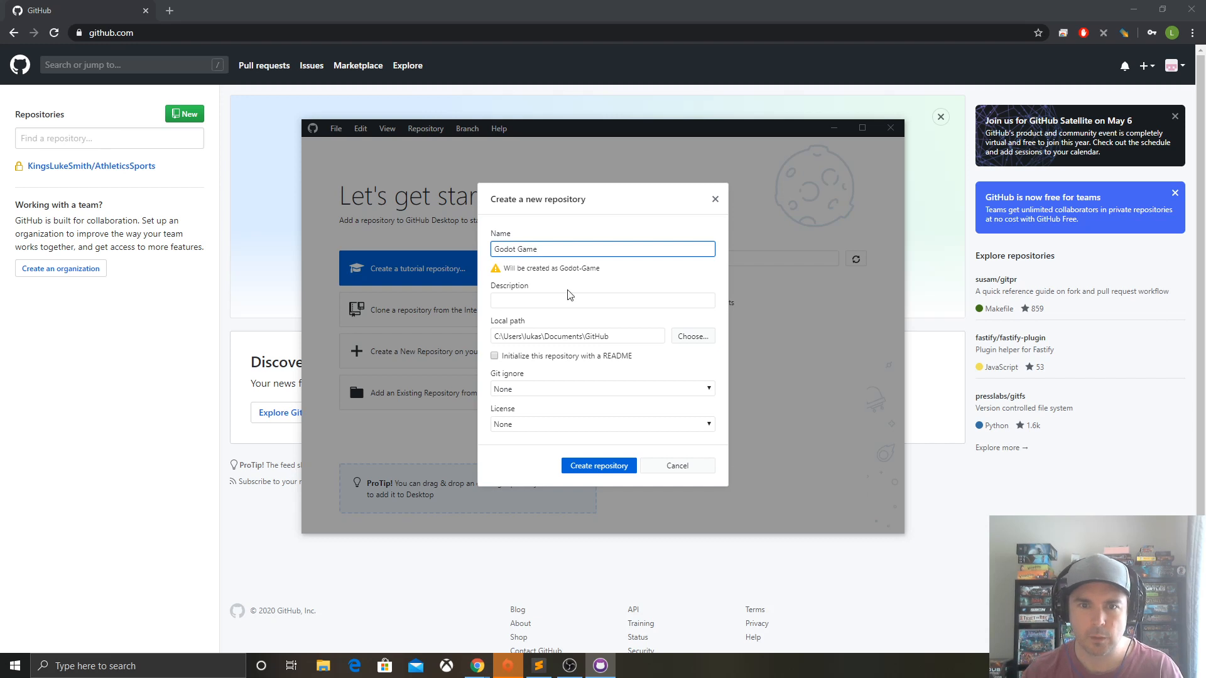
click(549, 299)
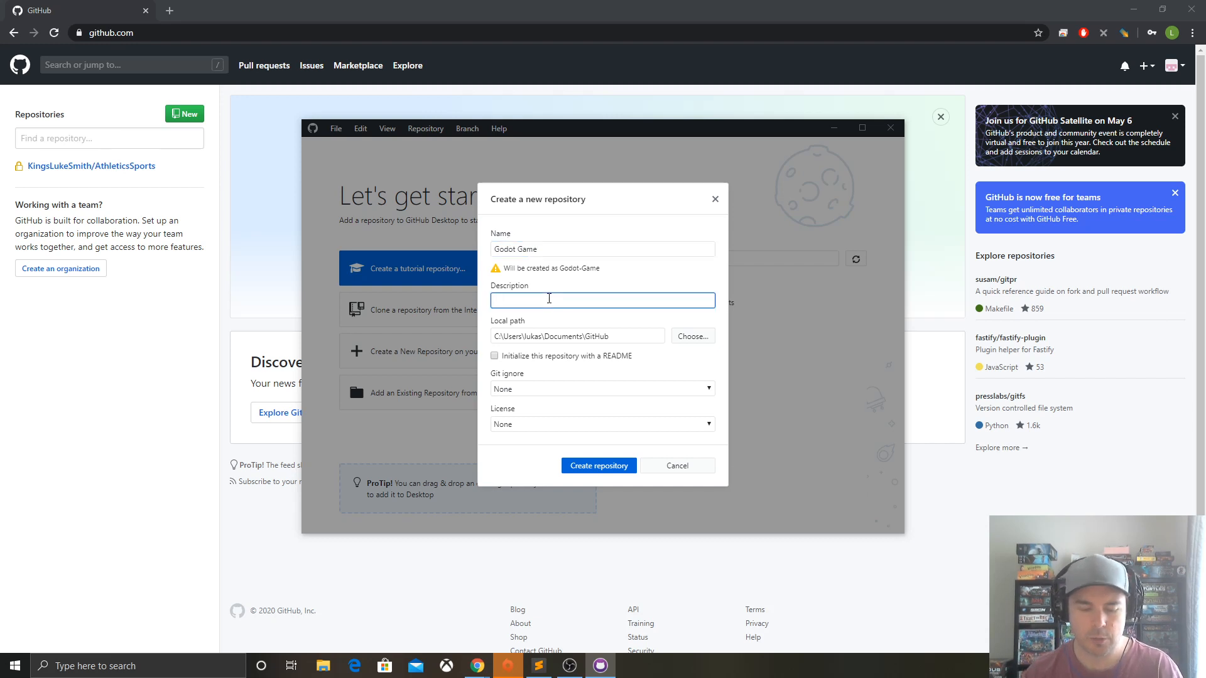
text(My assessment taask)
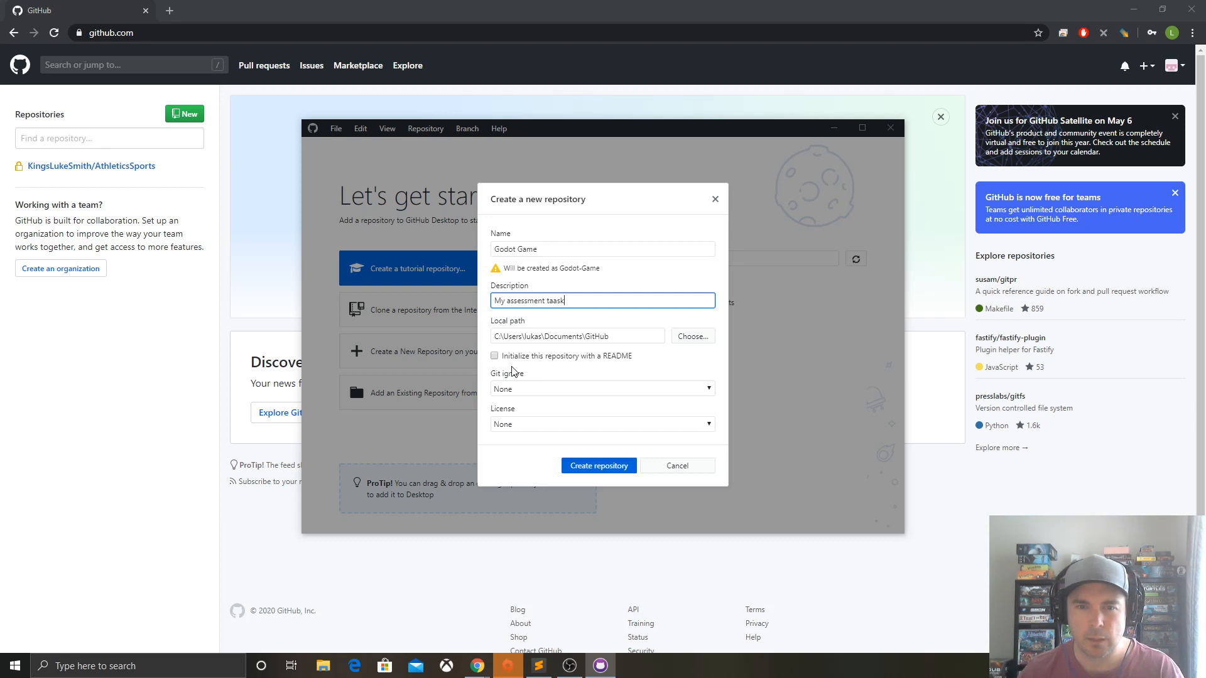
click(495, 356)
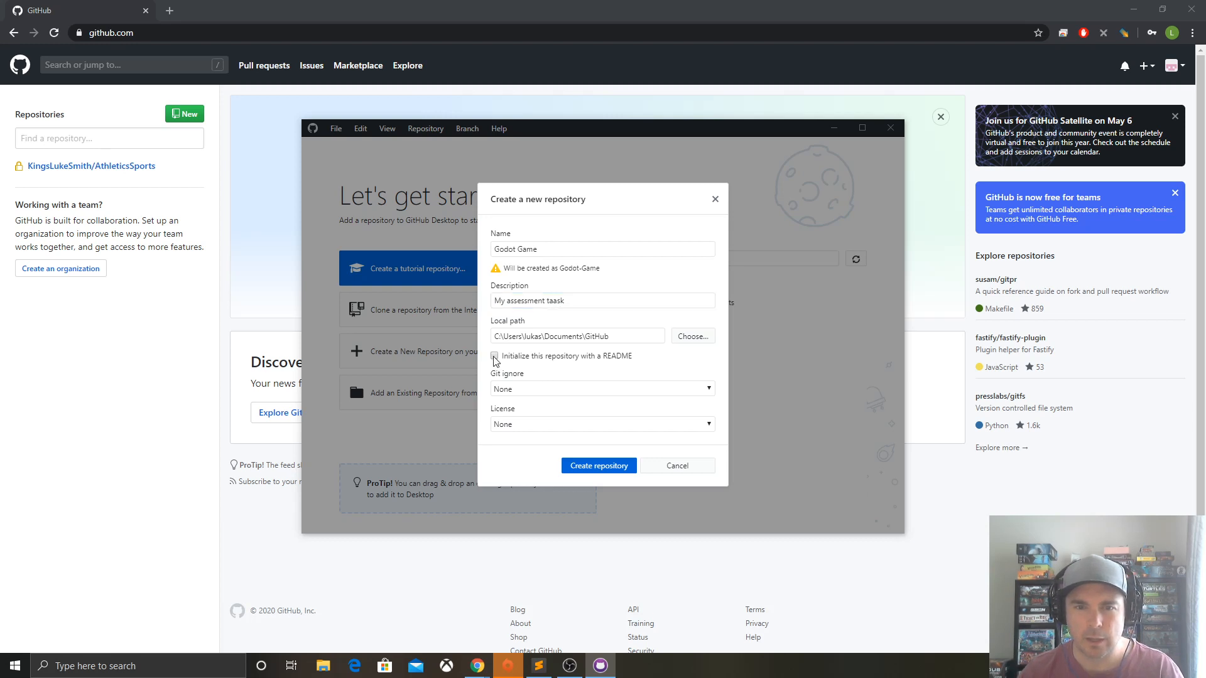
click(566, 390)
click(553, 394)
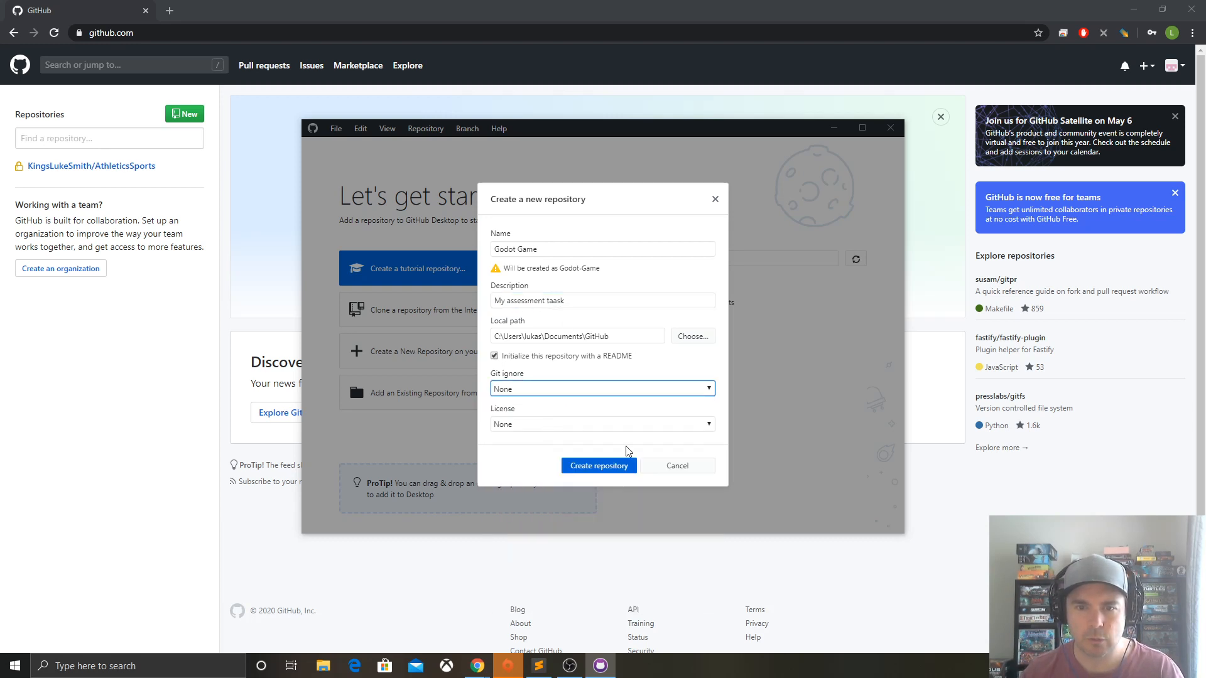
click(627, 429)
click(626, 430)
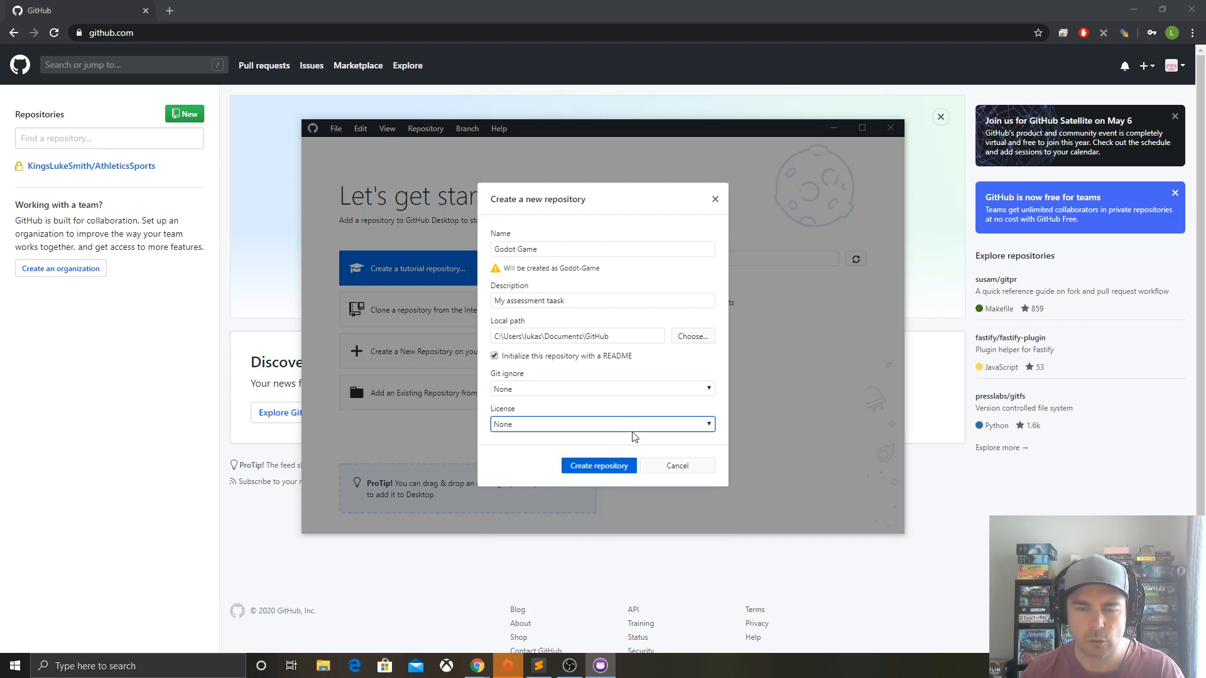
click(536, 429)
click(538, 426)
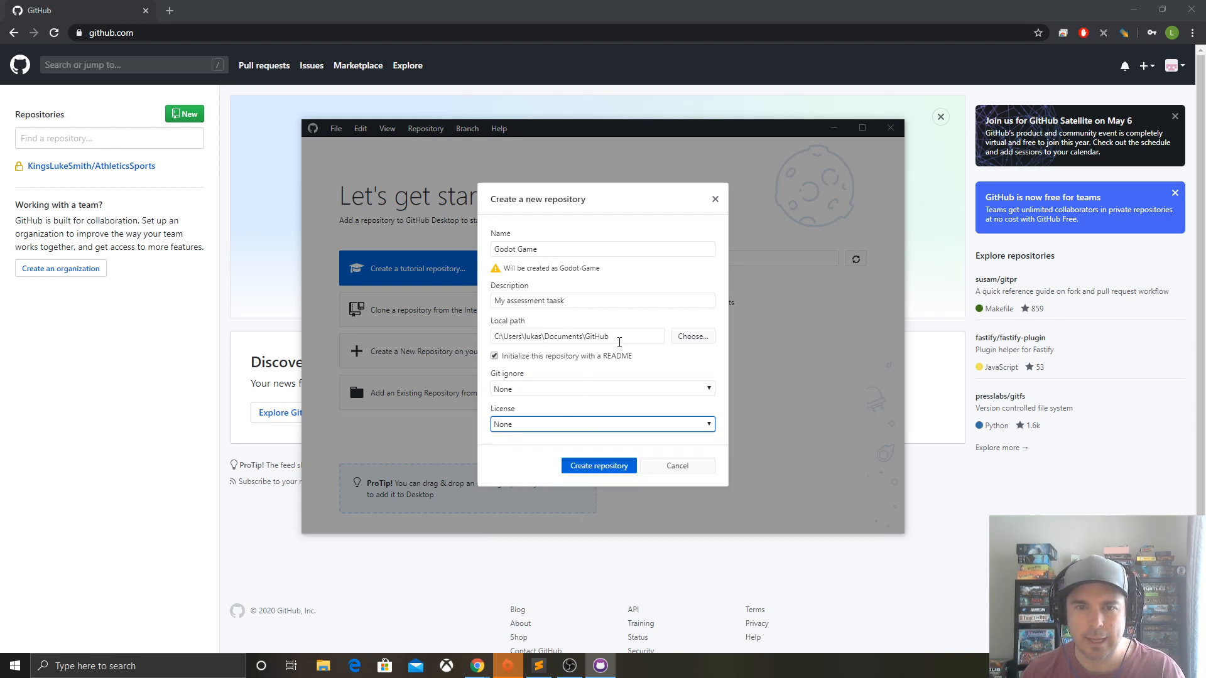
Set the local path to the blender folder on the DJANGOWORK (I:) drive and create the Godot Game repository
click(692, 337)
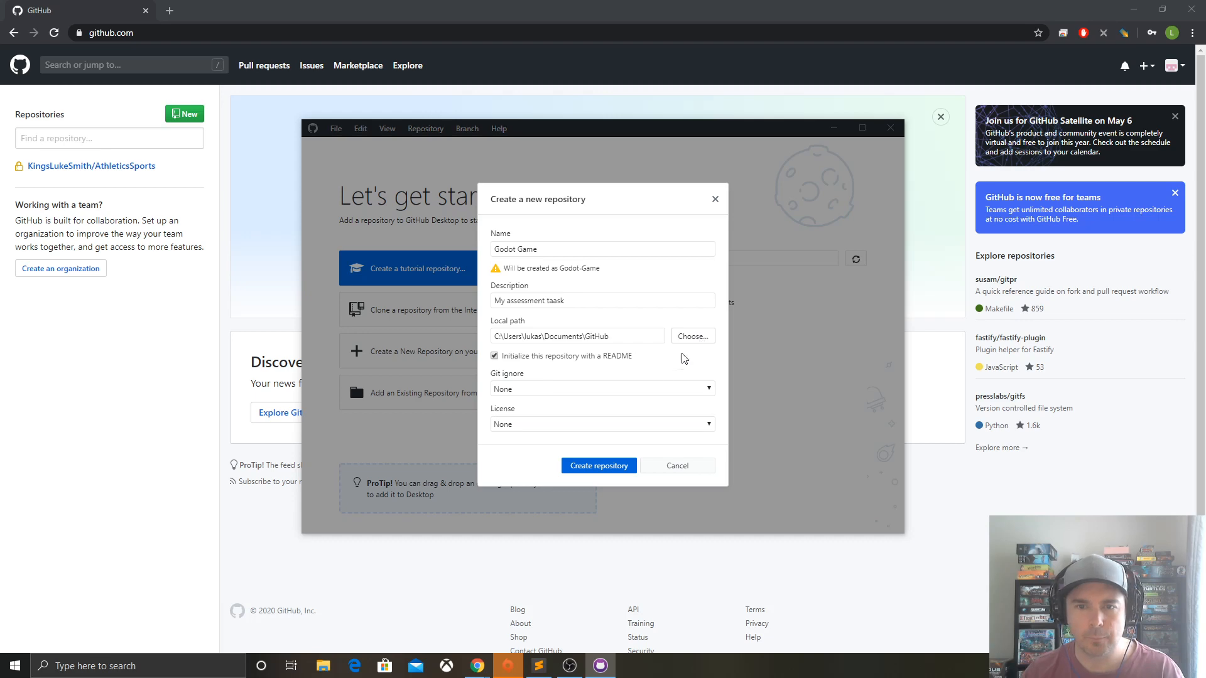
drag(398, 285, 398, 310)
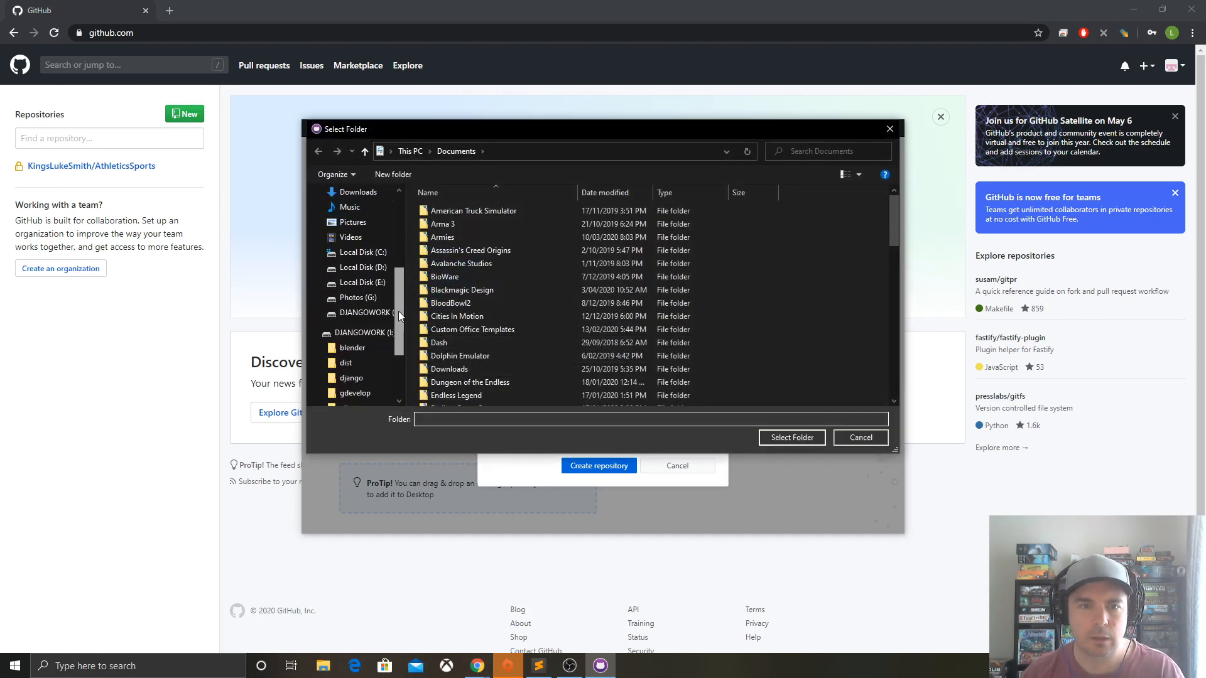
click(369, 312)
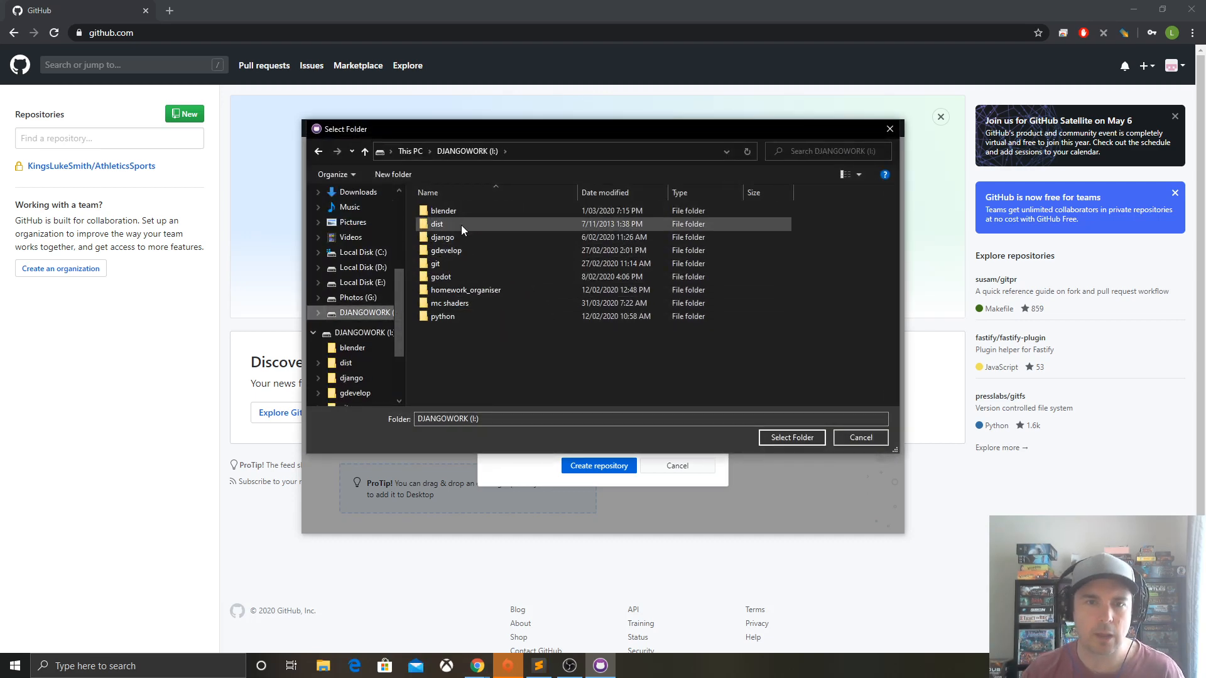
double_click(444, 274)
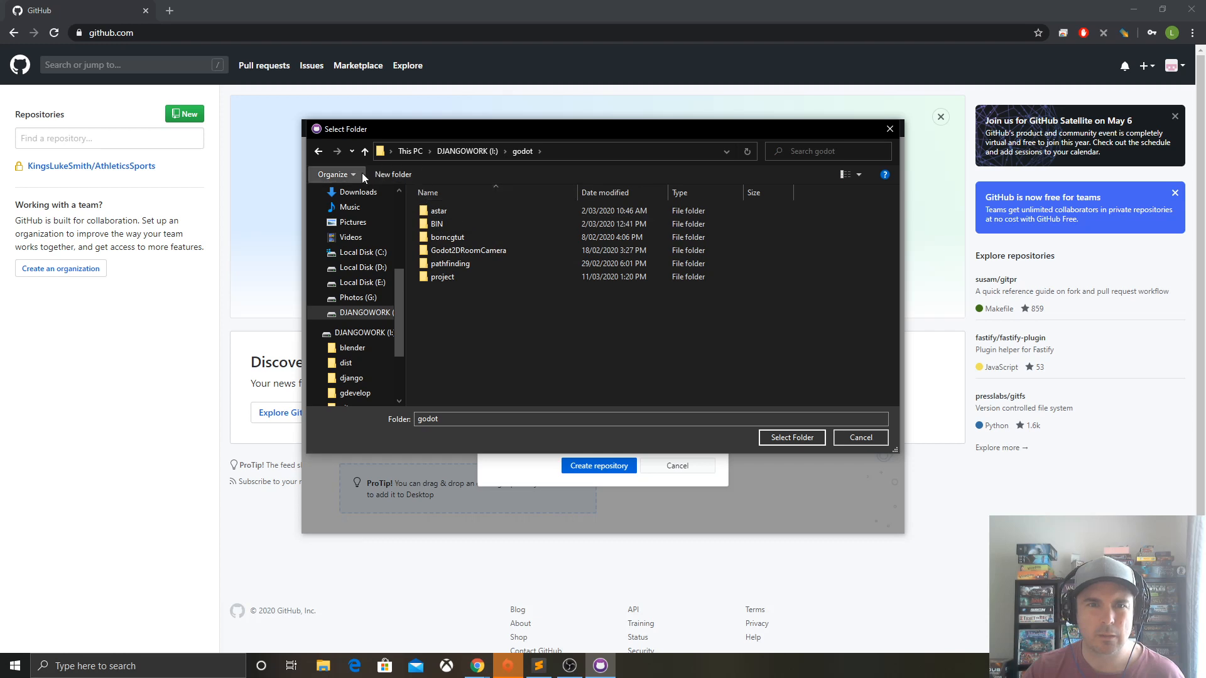
click(470, 150)
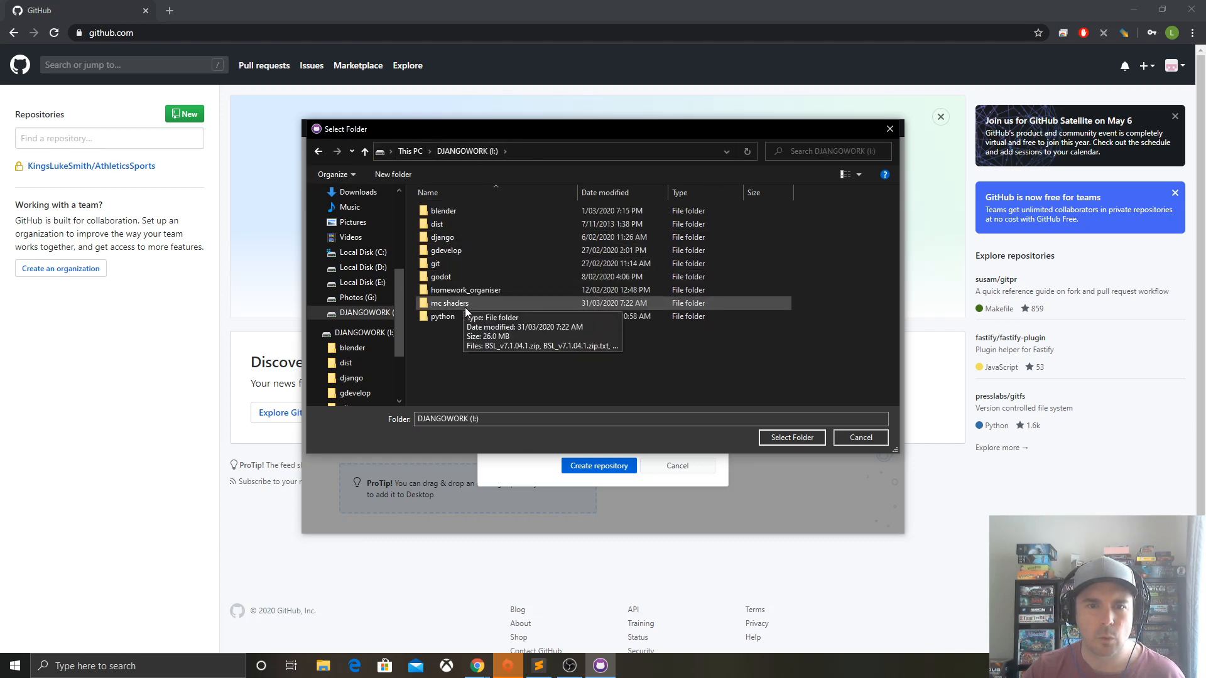
double_click(445, 210)
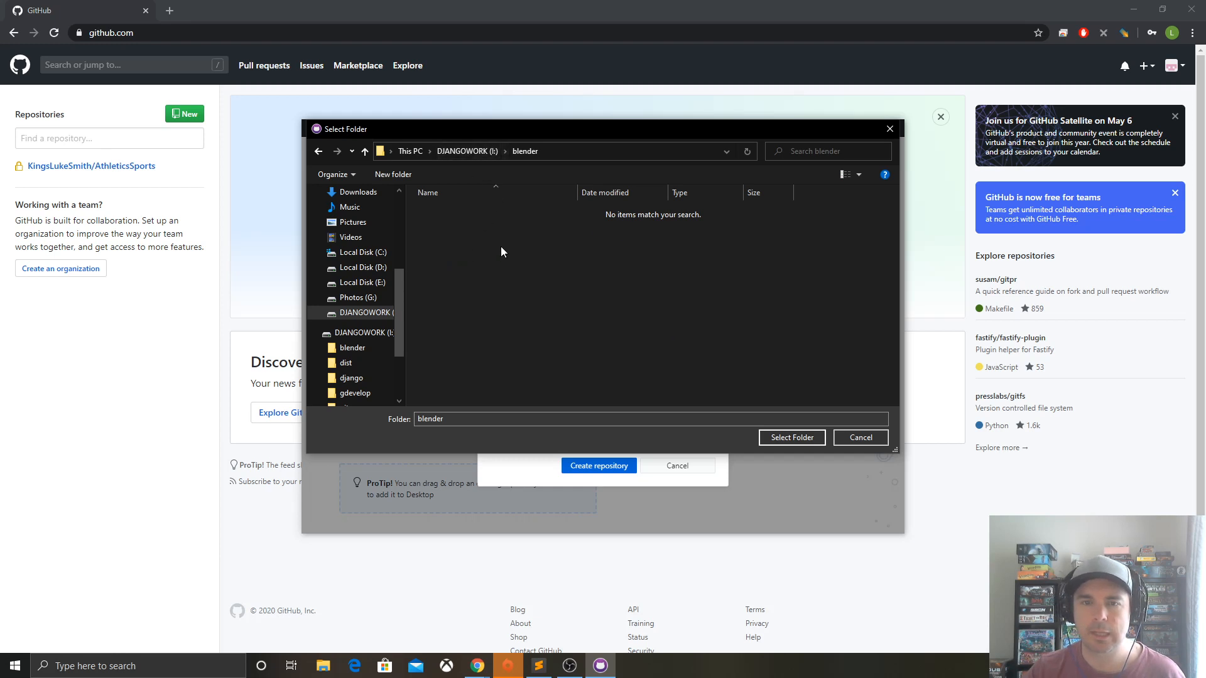
click(778, 439)
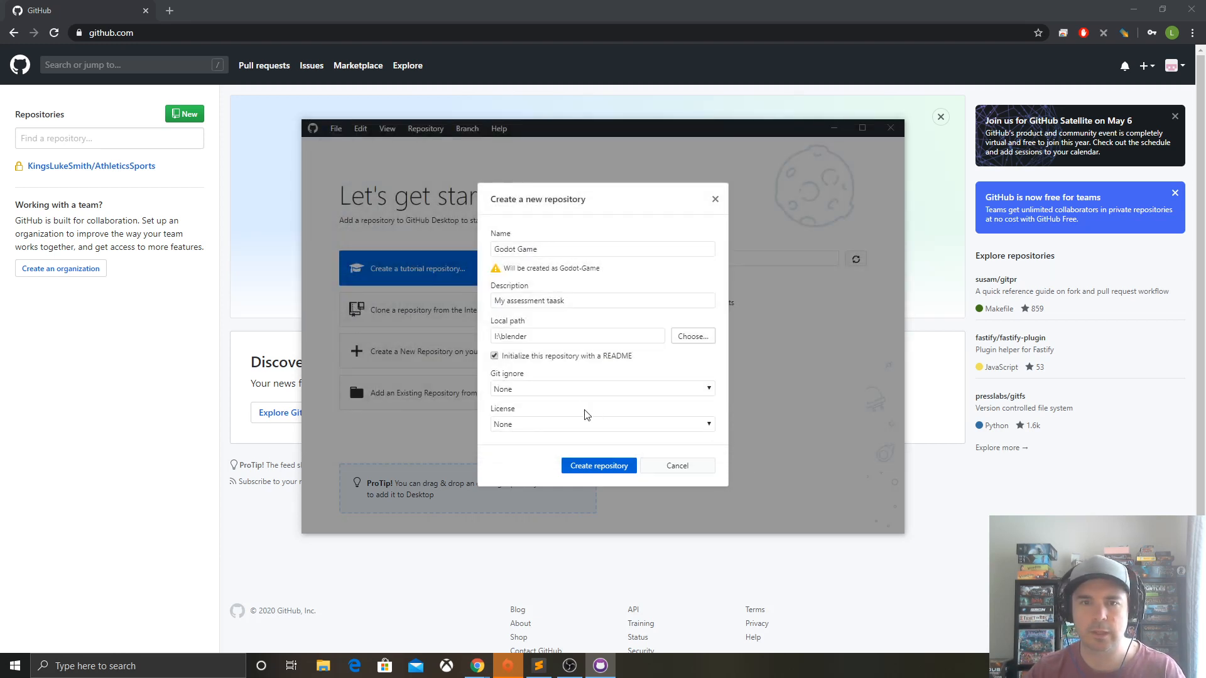
click(602, 472)
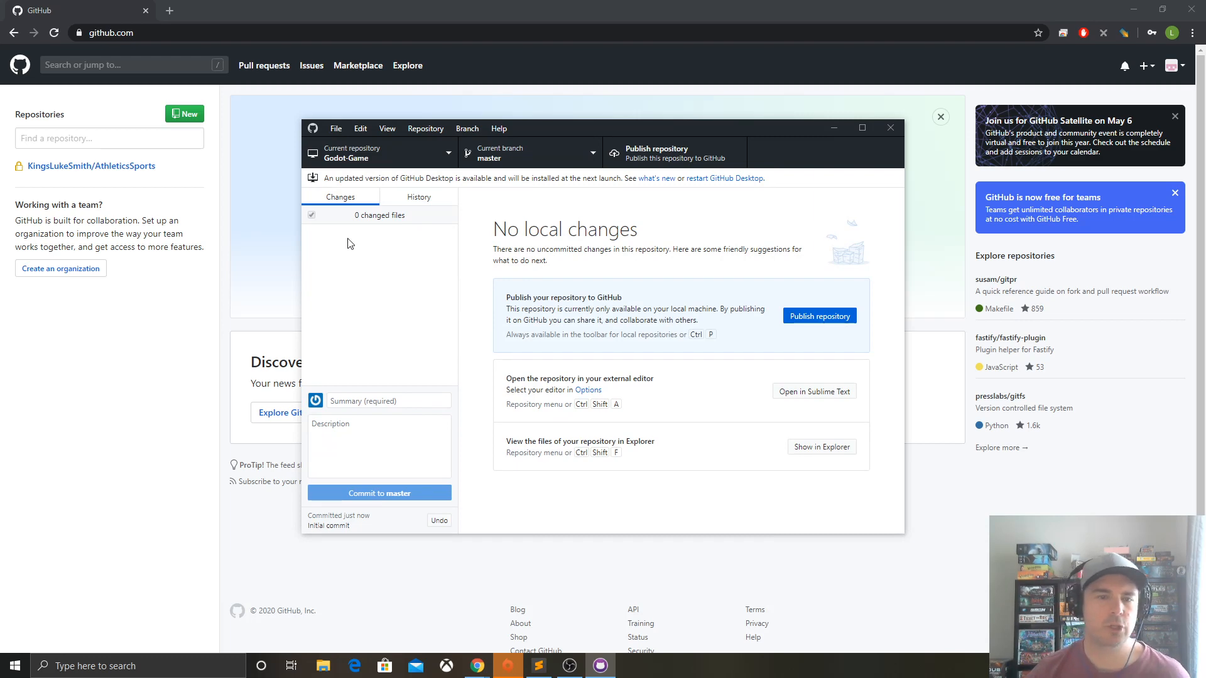
Switch to File Explorer, open the blender folder on DJANGOWORK (I:) and move the window out of the way
click(323, 665)
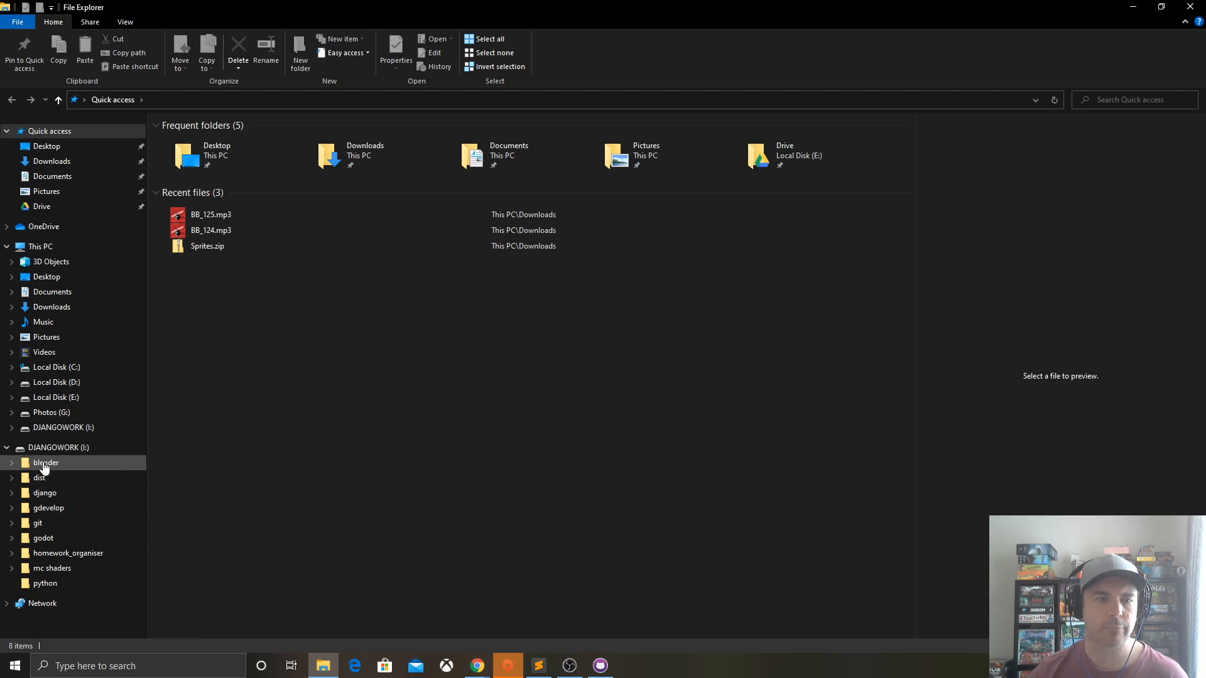
click(44, 465)
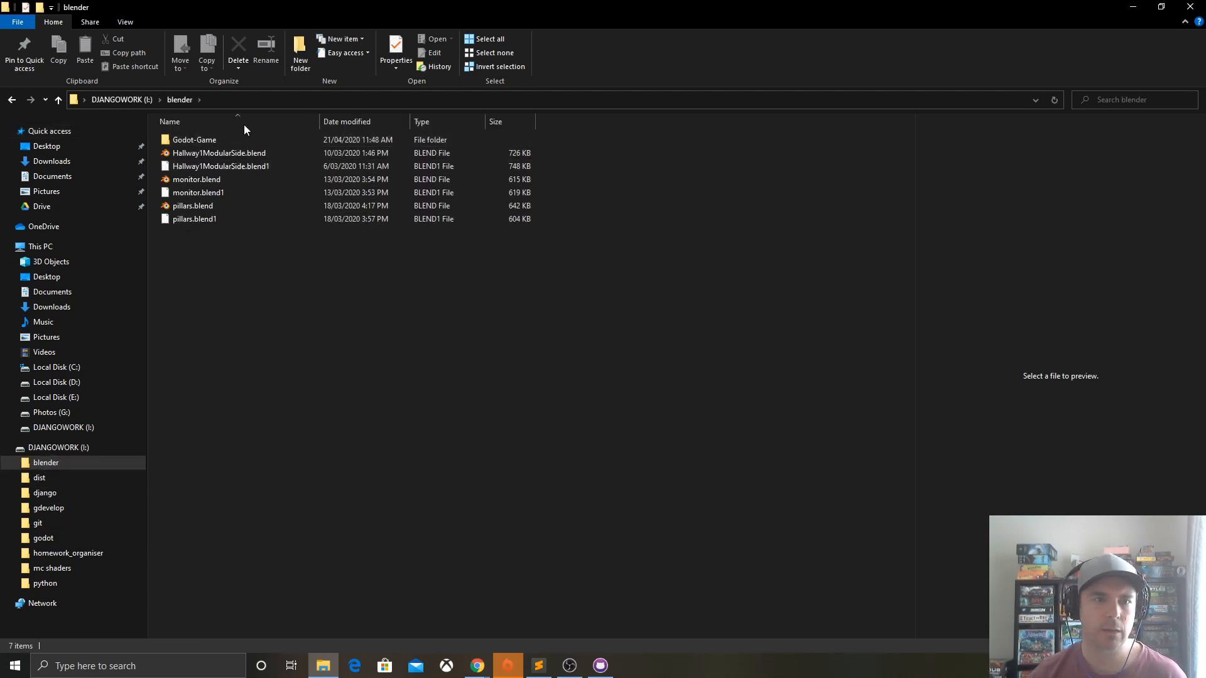
drag(413, 5, 1205, 245)
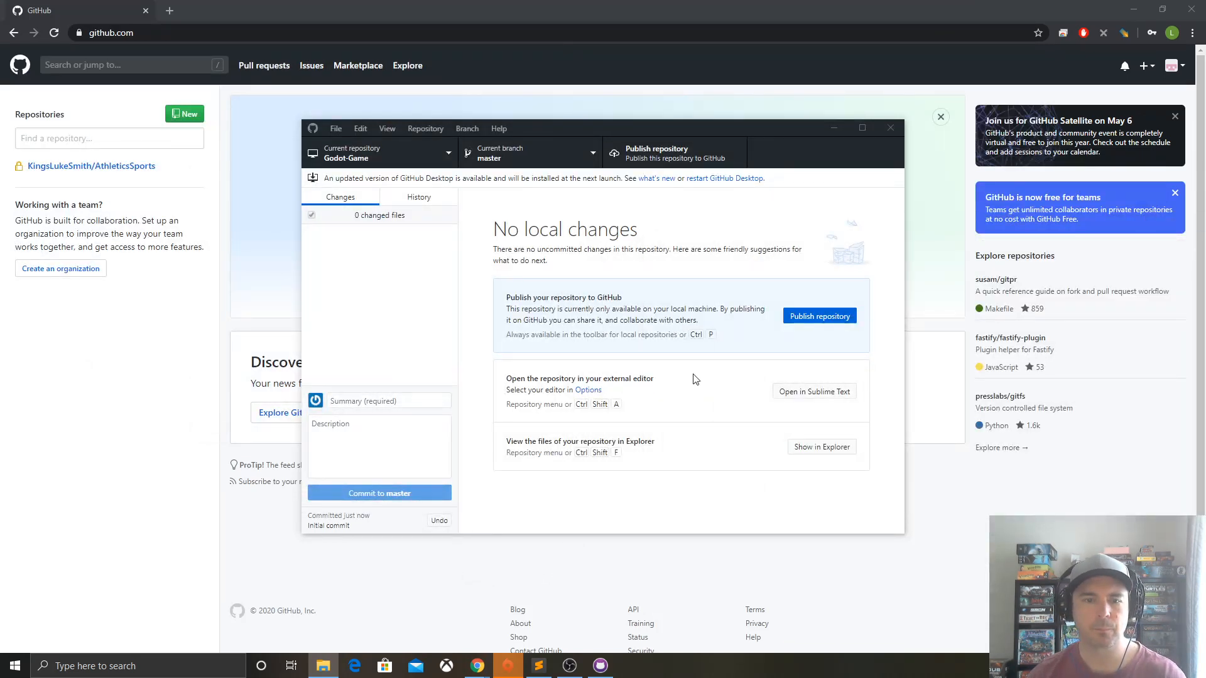
Compare the Godot-Game repository's pending changes with its commit history in GitHub Desktop
click(392, 310)
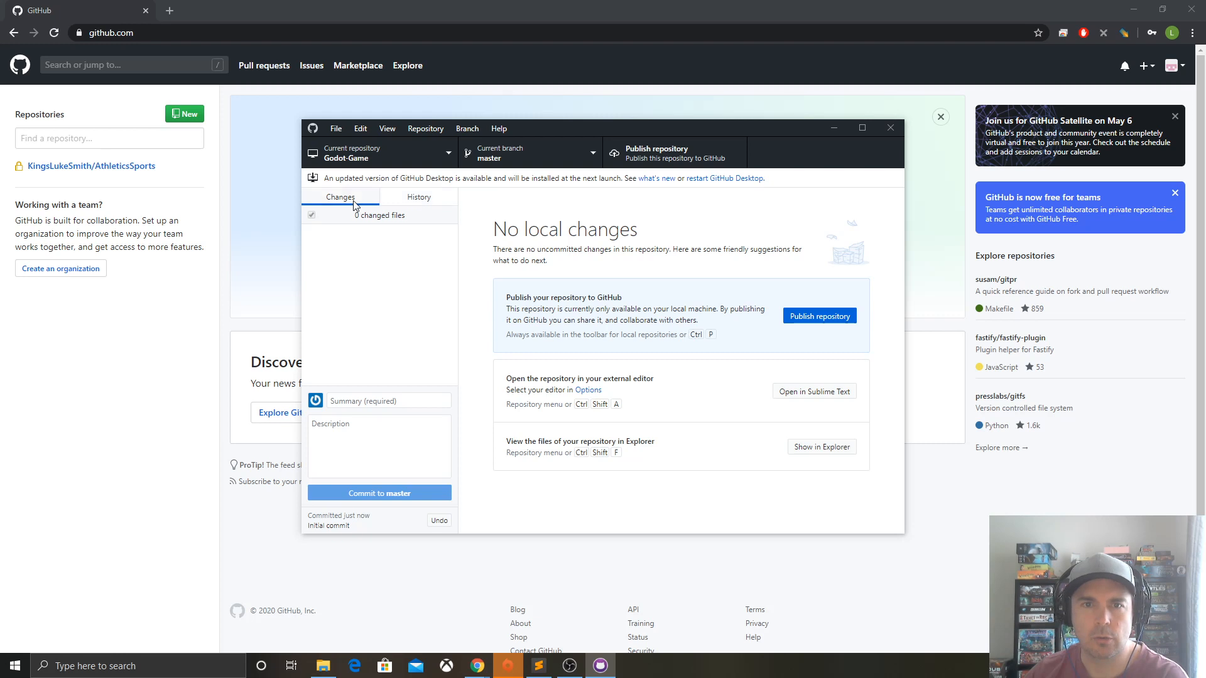
click(416, 199)
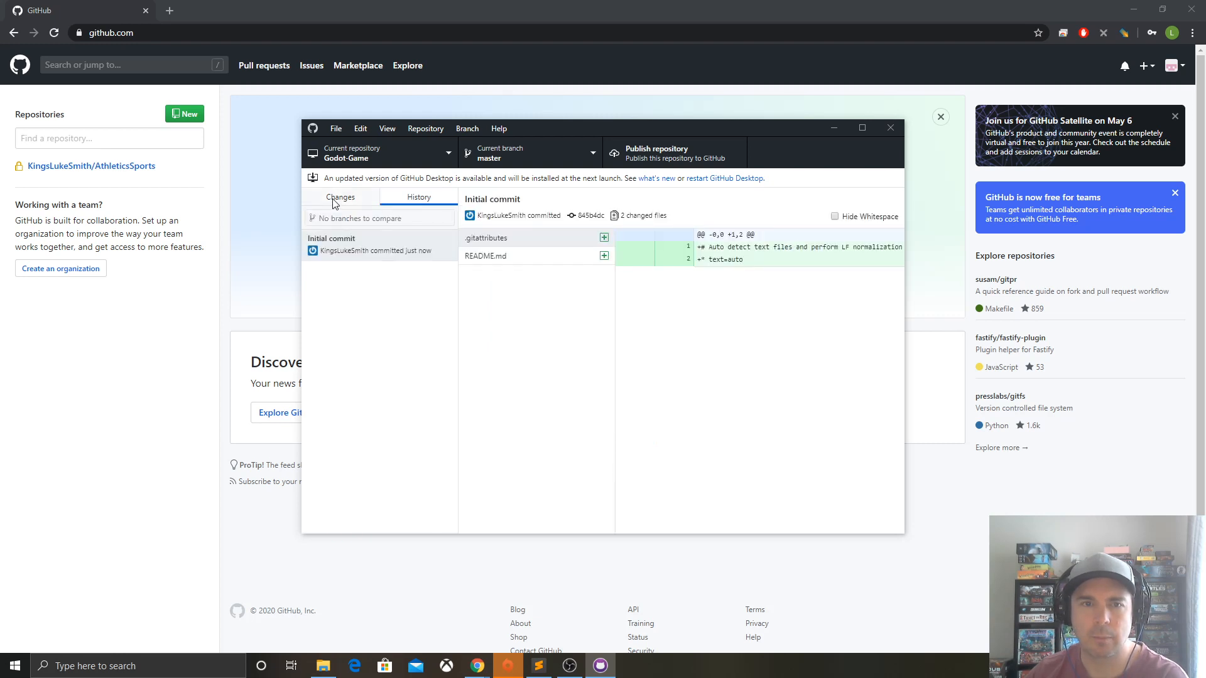
click(334, 200)
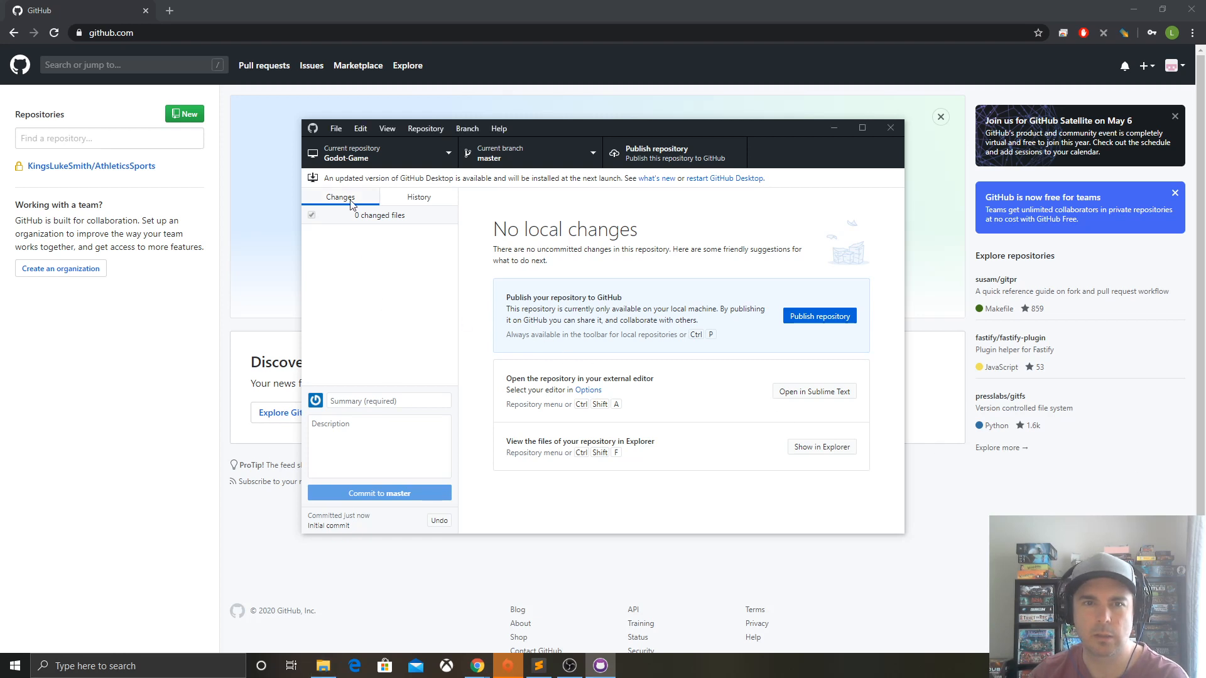
click(412, 197)
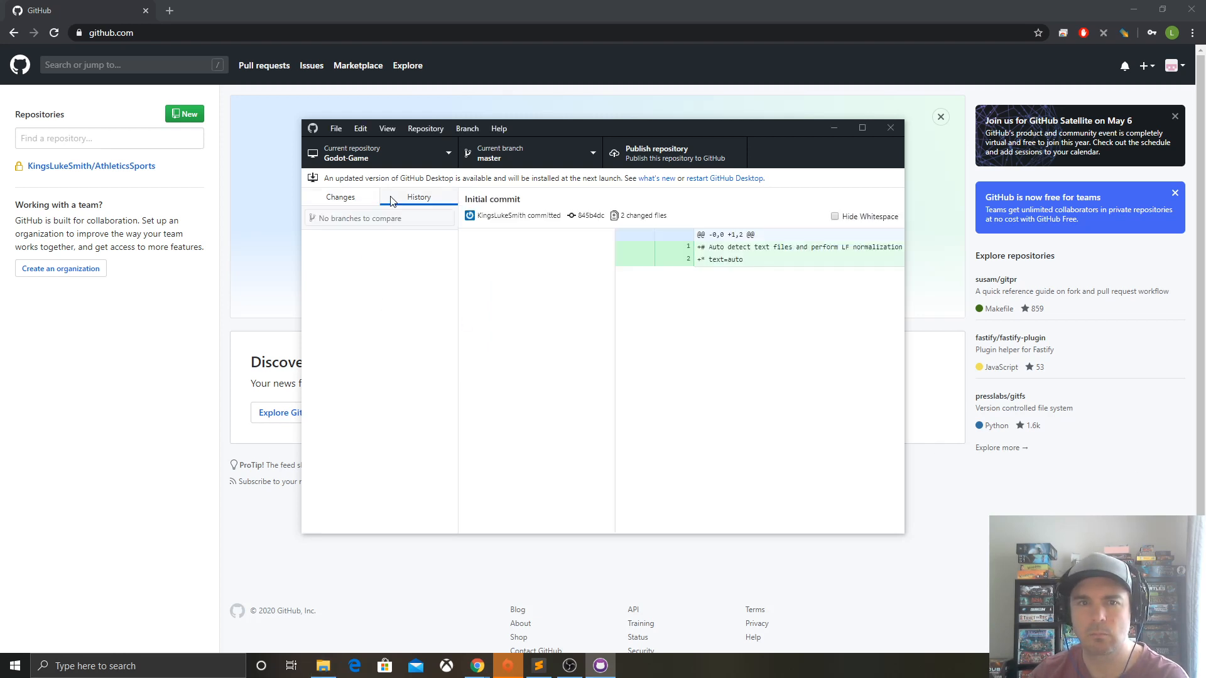
click(351, 199)
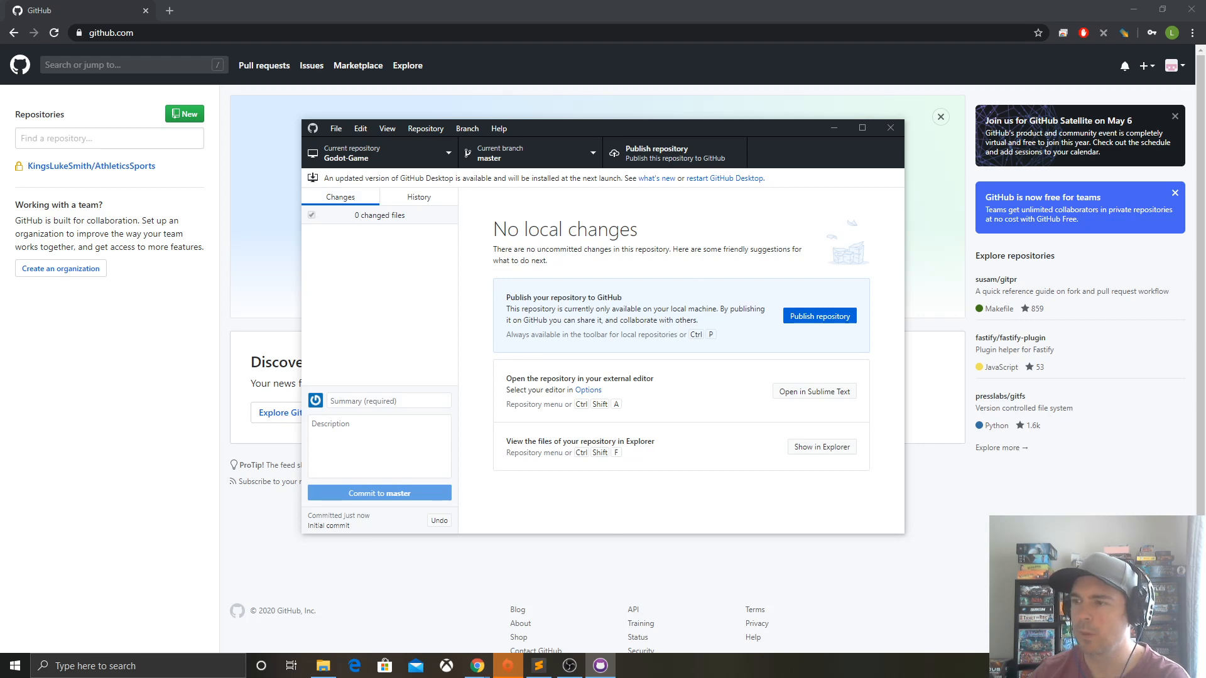
Bring File Explorer back into view, inspect the contents of the Godot-Game folder and return to the blender folder
drag(1205, 265, 374, 219)
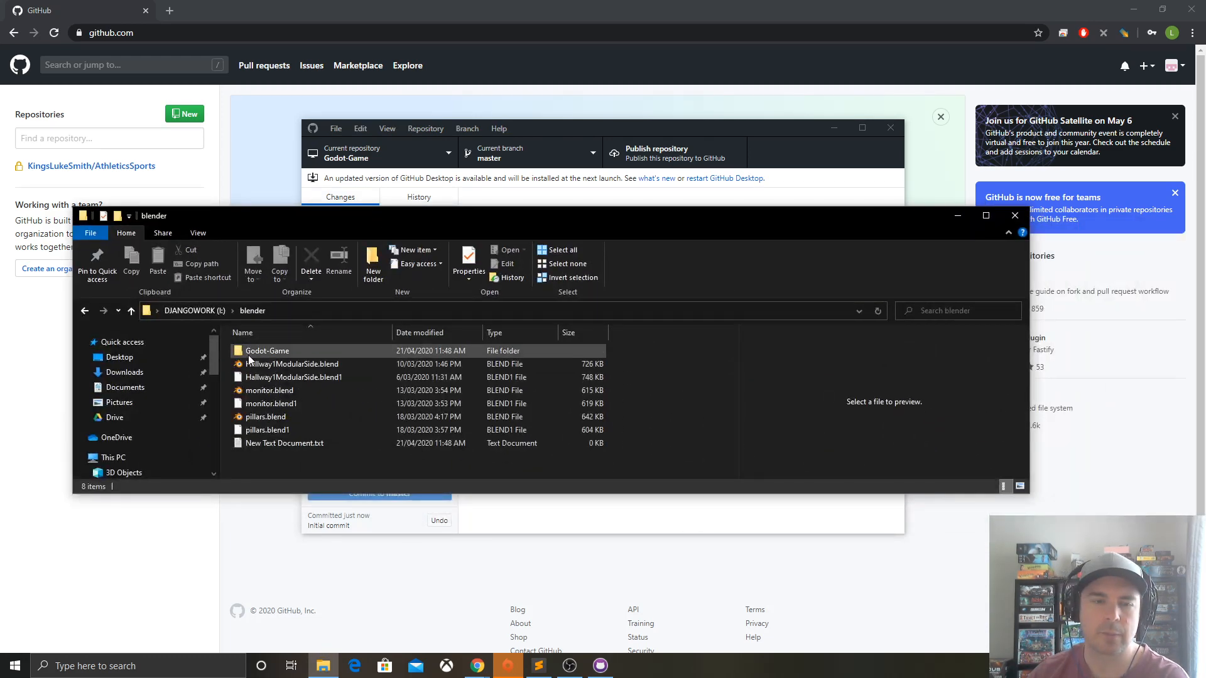
double_click(252, 354)
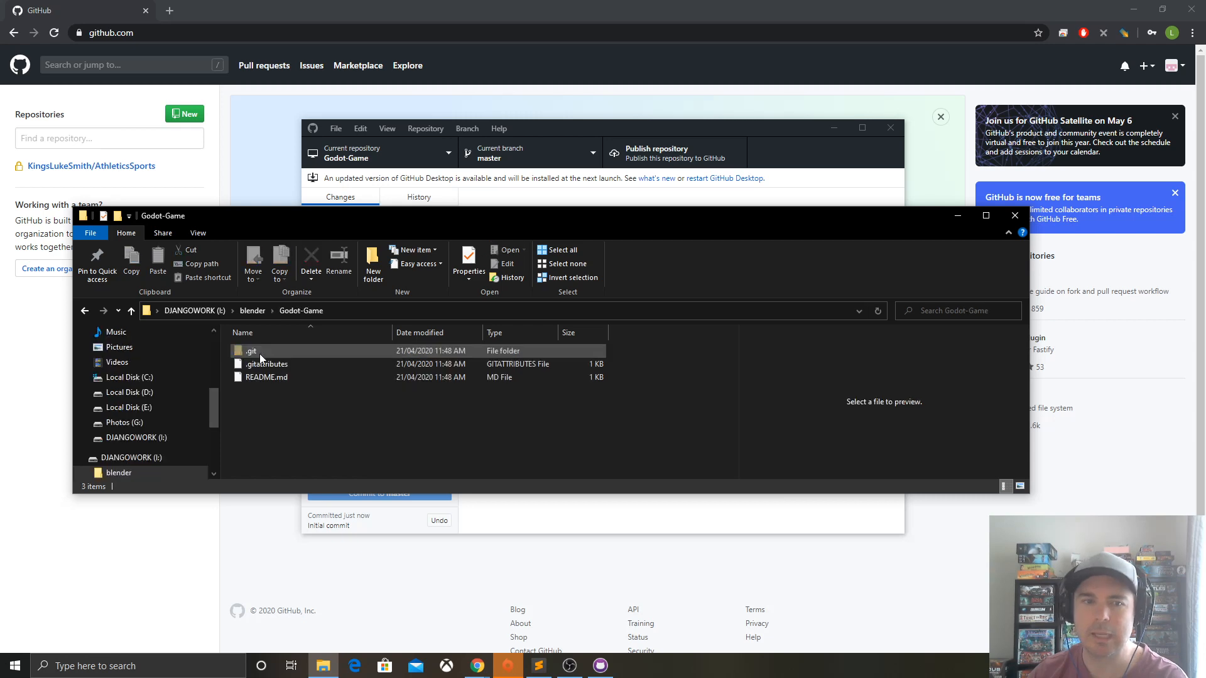
click(84, 311)
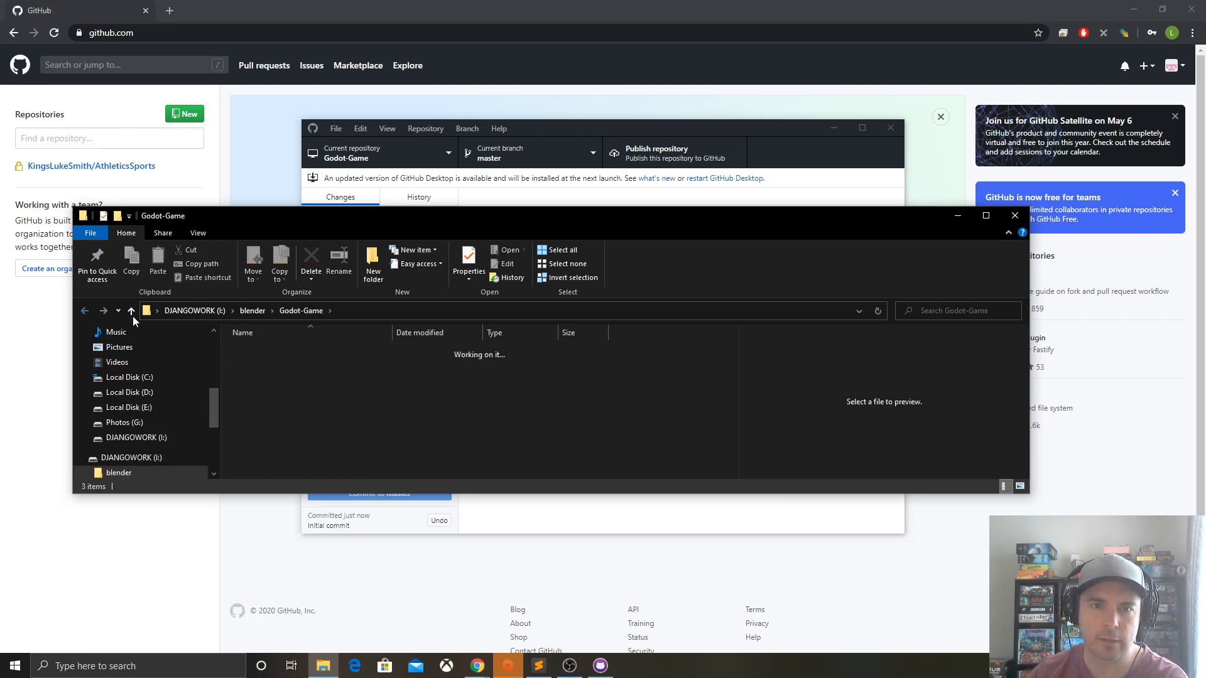
Switch to GitHub Desktop, choose I:\blender as a local repository to add, and create a new repository named blender there instead
click(614, 128)
click(336, 129)
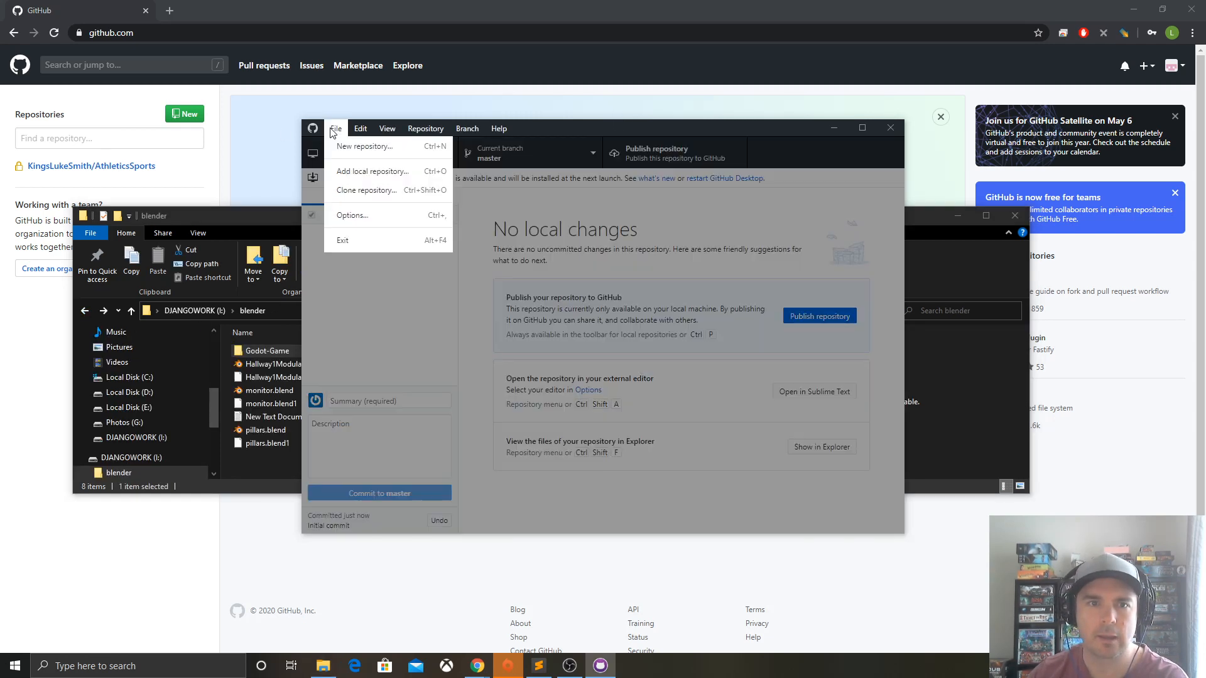
click(356, 174)
click(690, 331)
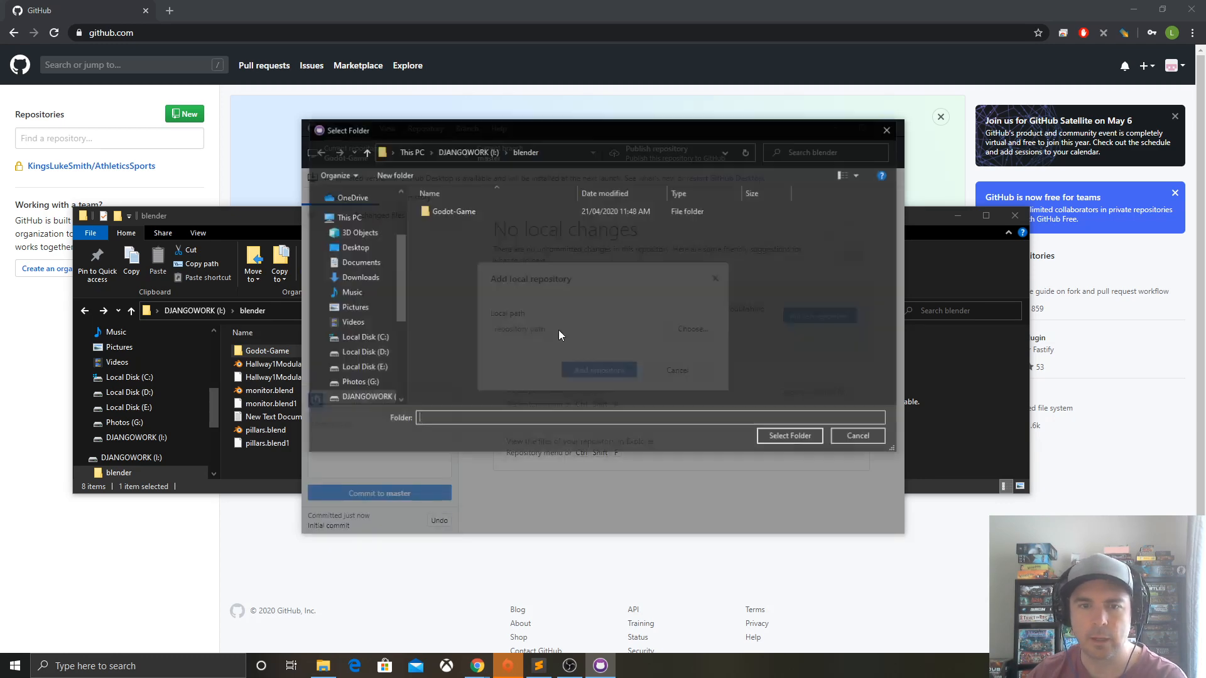
click(481, 151)
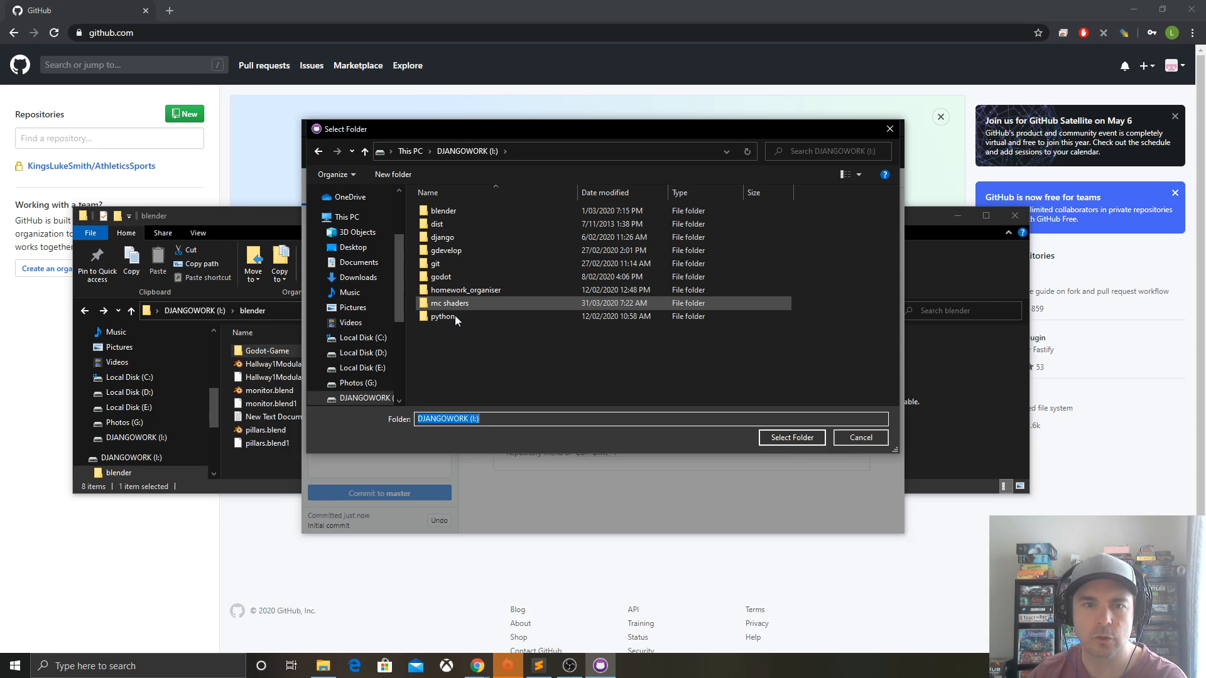
double_click(443, 210)
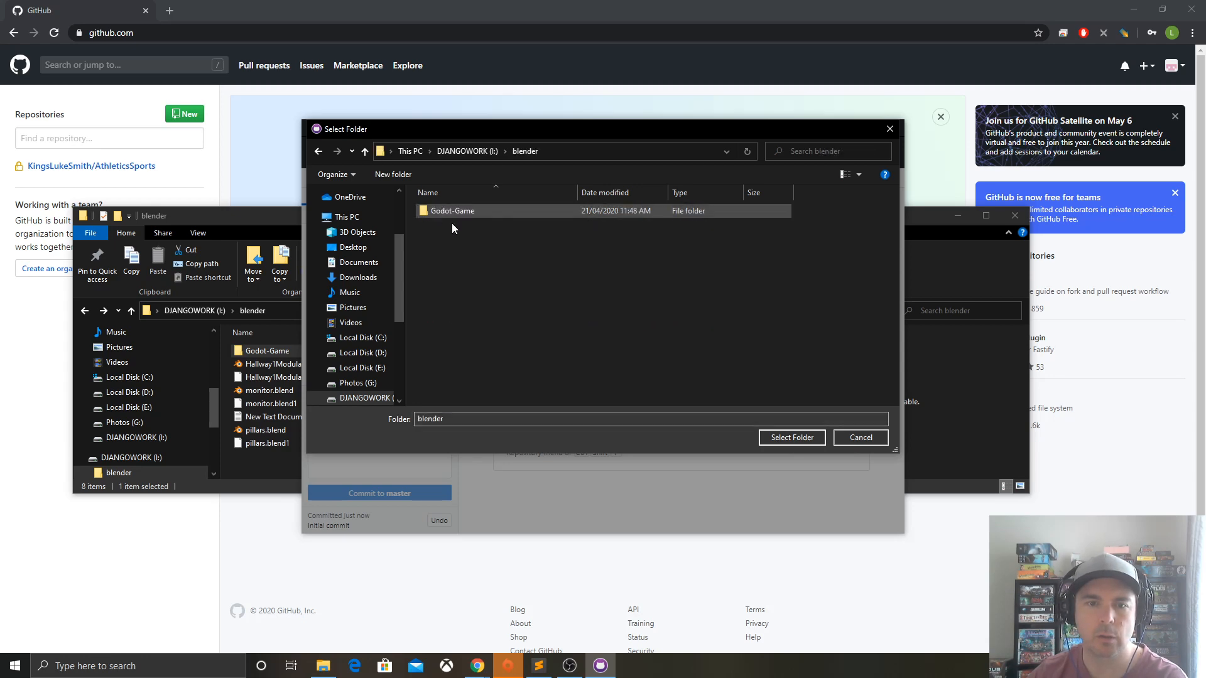
click(786, 440)
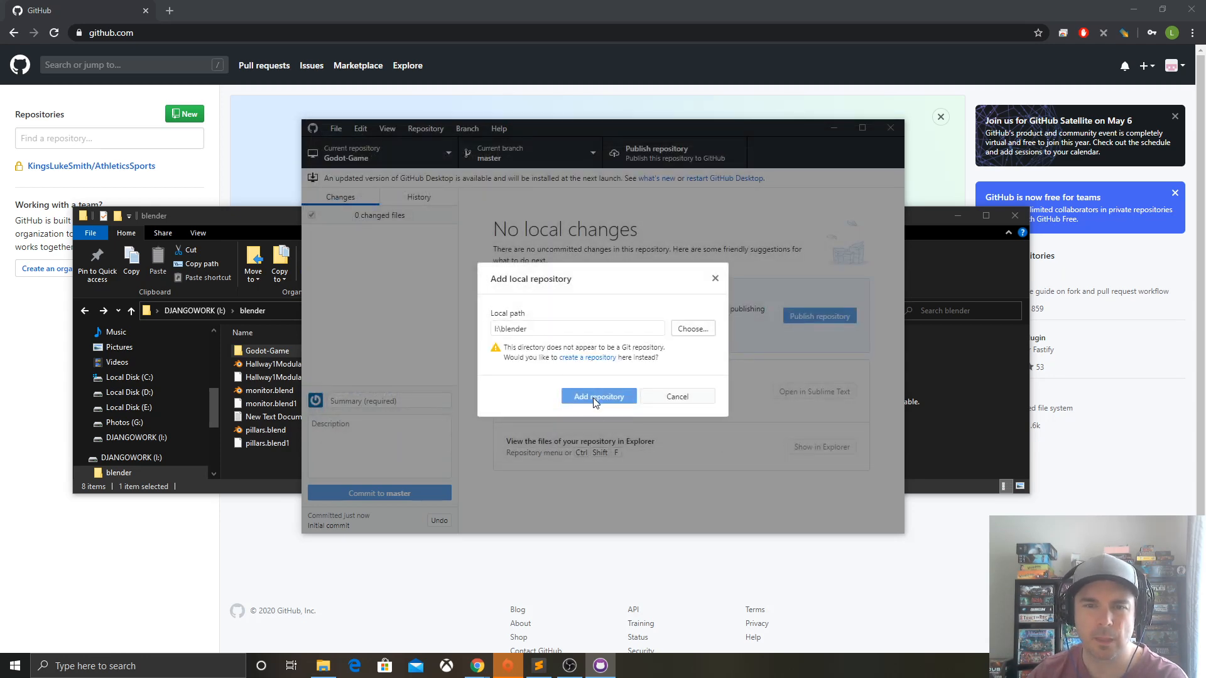
click(590, 363)
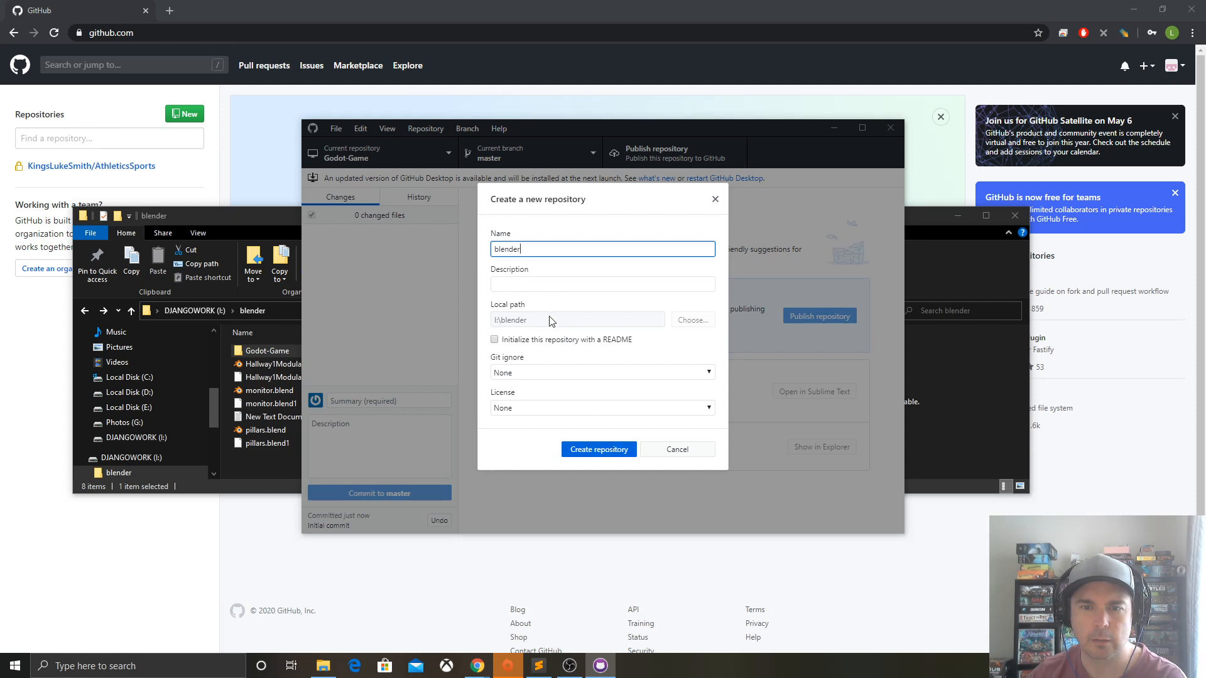
click(597, 450)
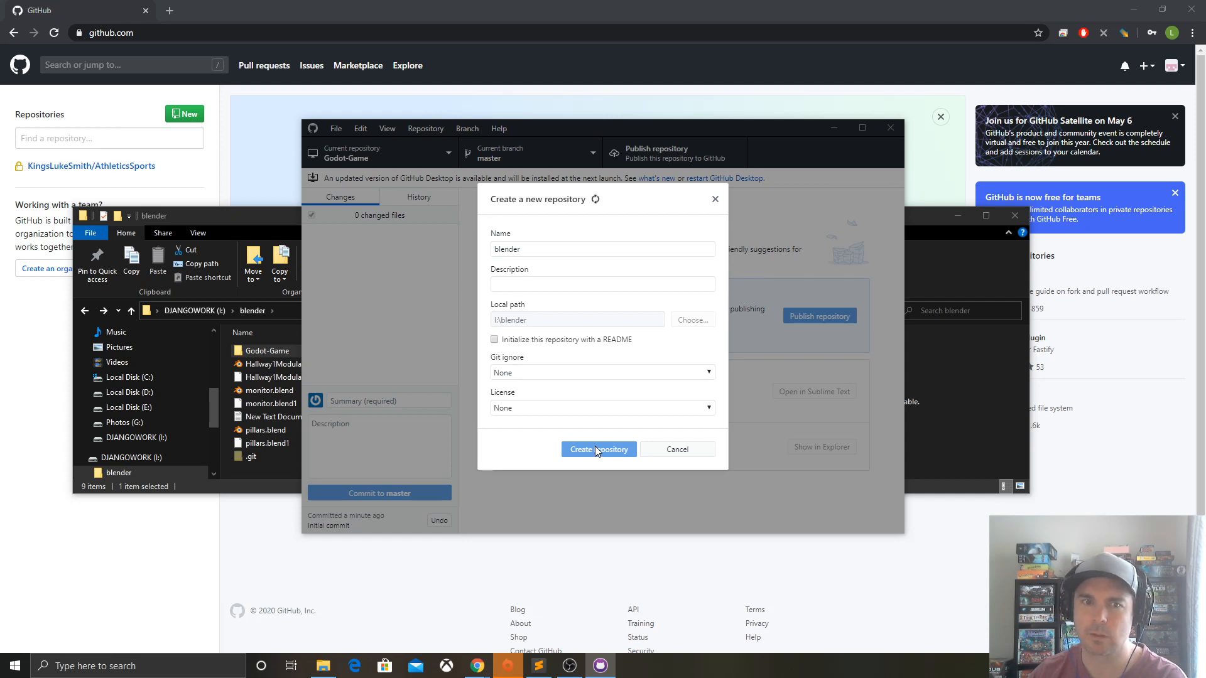
Examine the blender repository's pending changes and initial commit history alongside the files in its folder
click(253, 220)
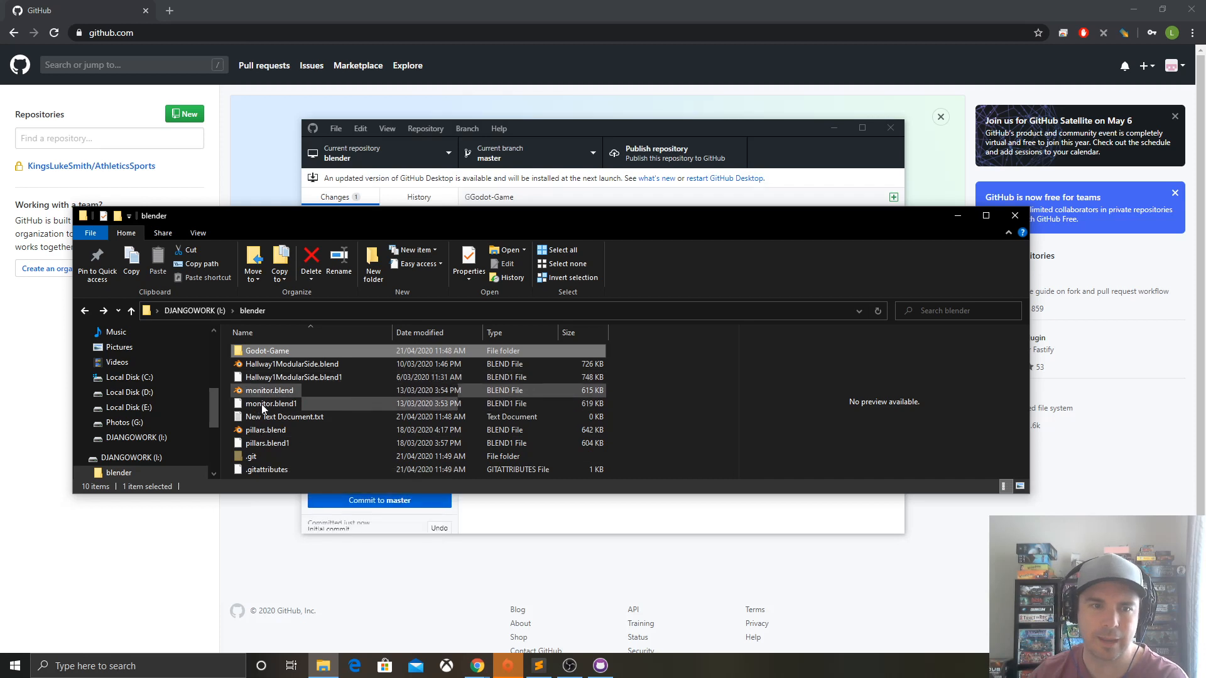
click(531, 131)
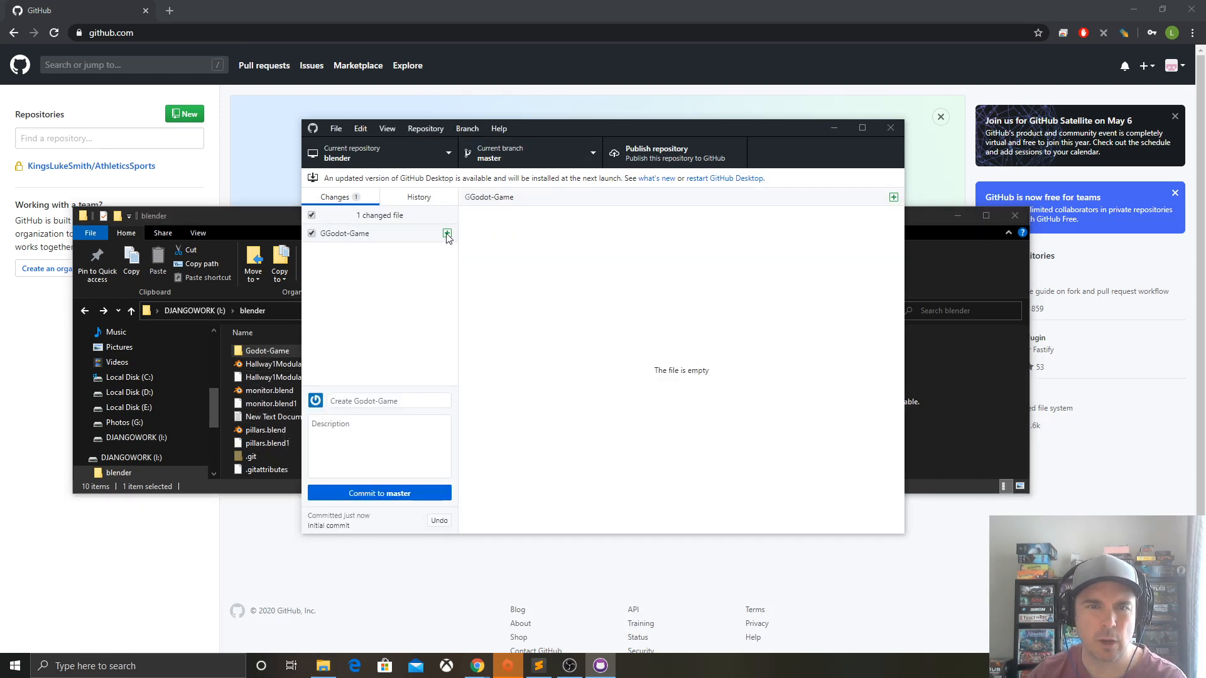
click(353, 236)
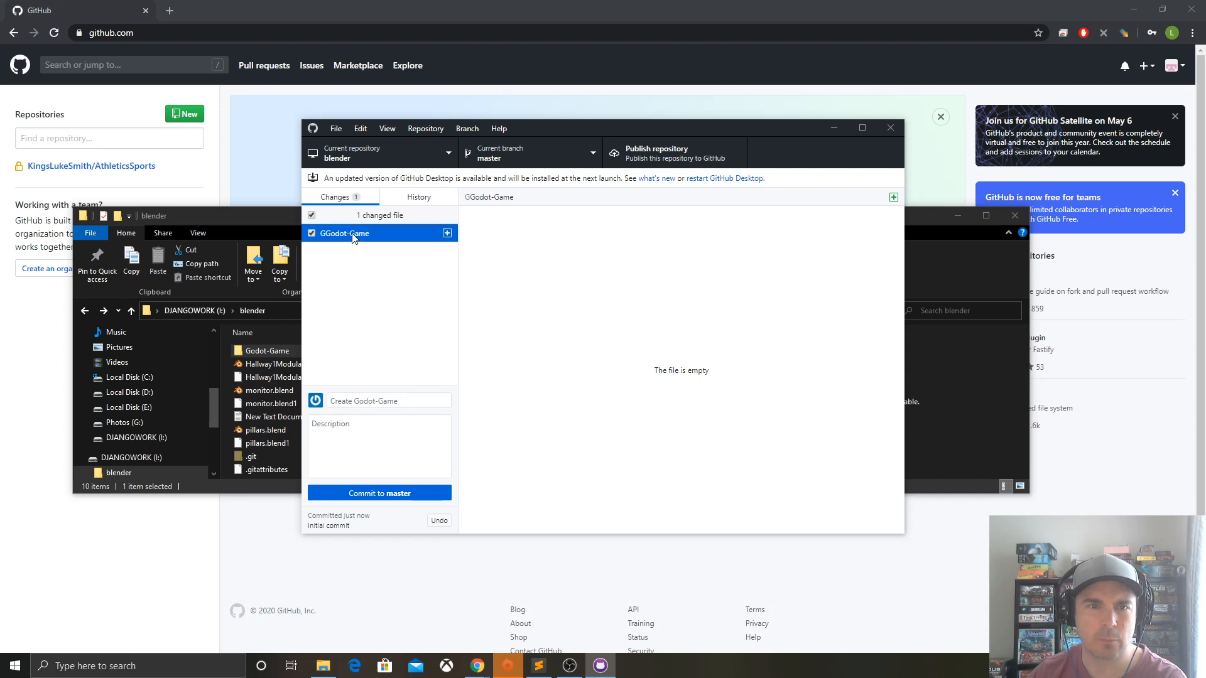
click(389, 199)
click(335, 198)
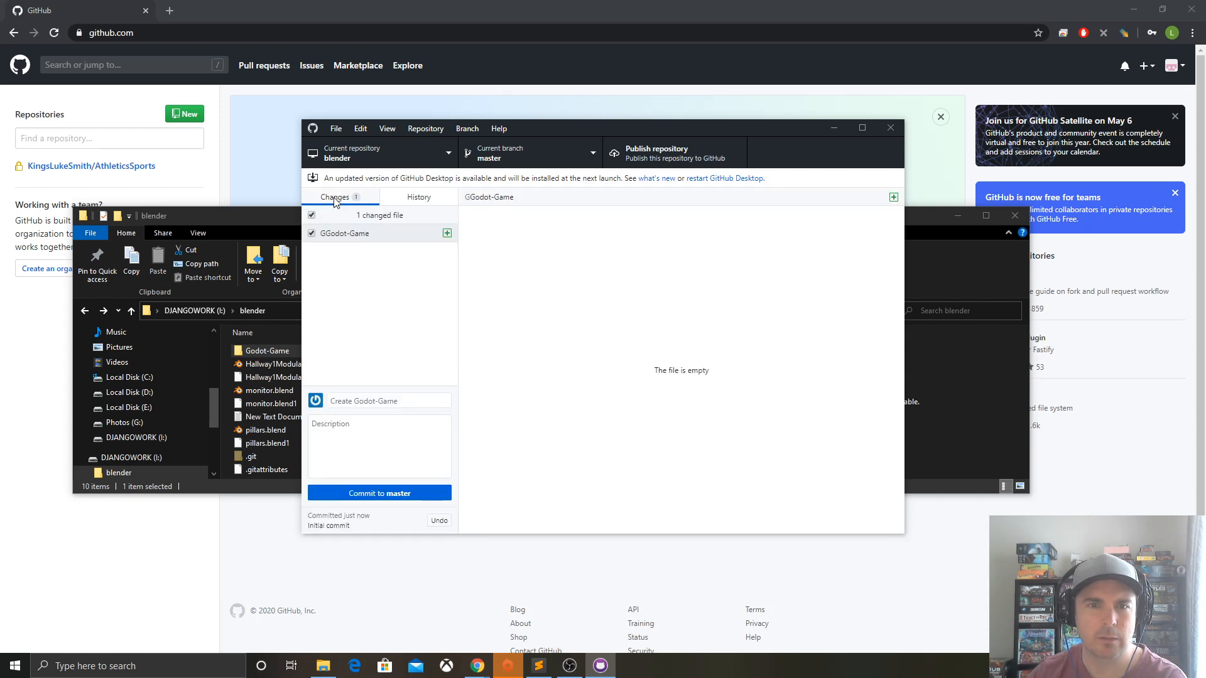
click(415, 198)
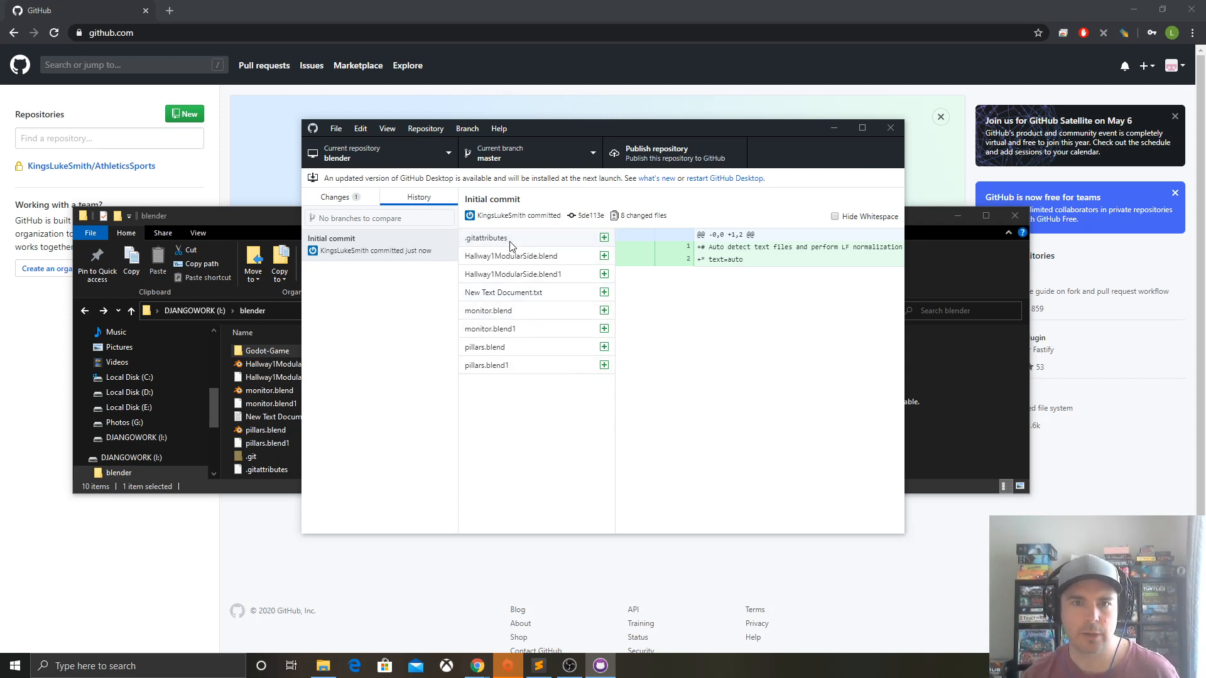
click(345, 199)
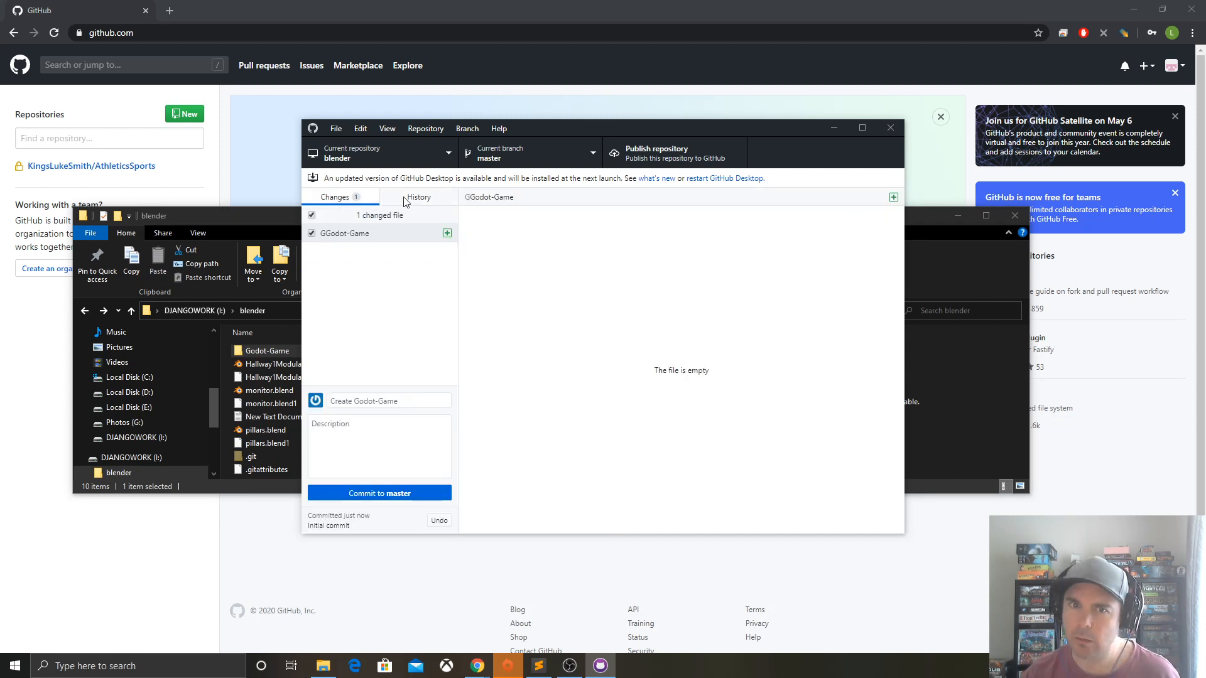
click(406, 199)
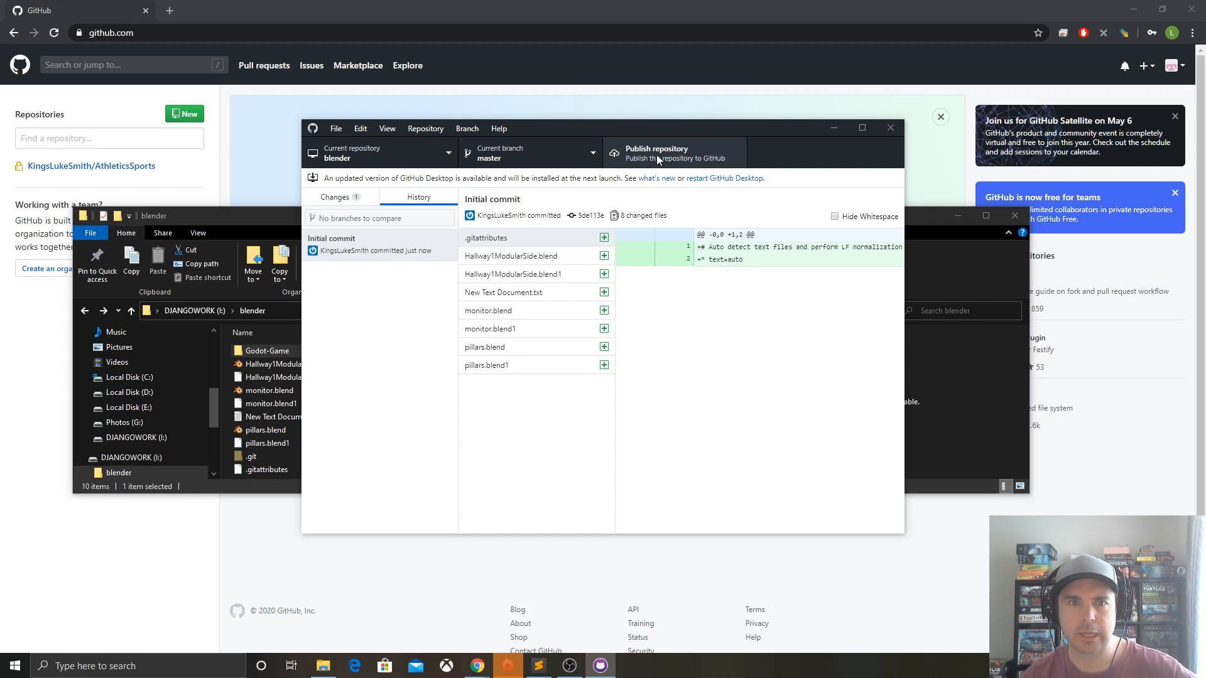
click(346, 199)
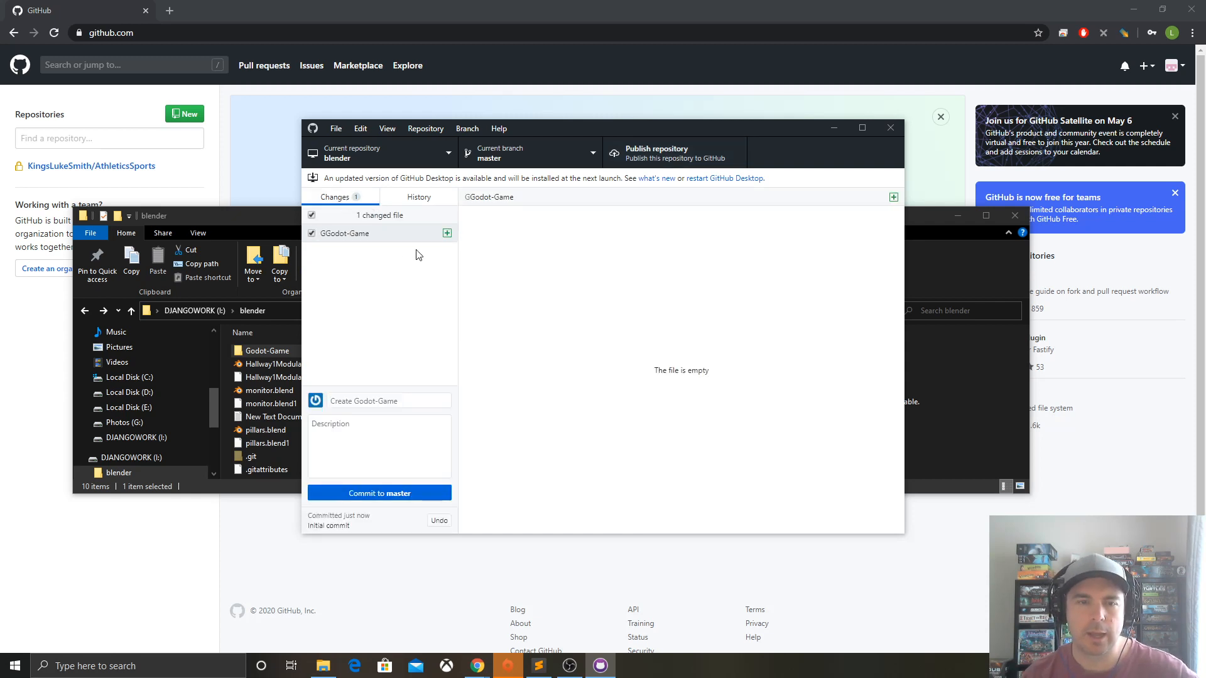
click(213, 223)
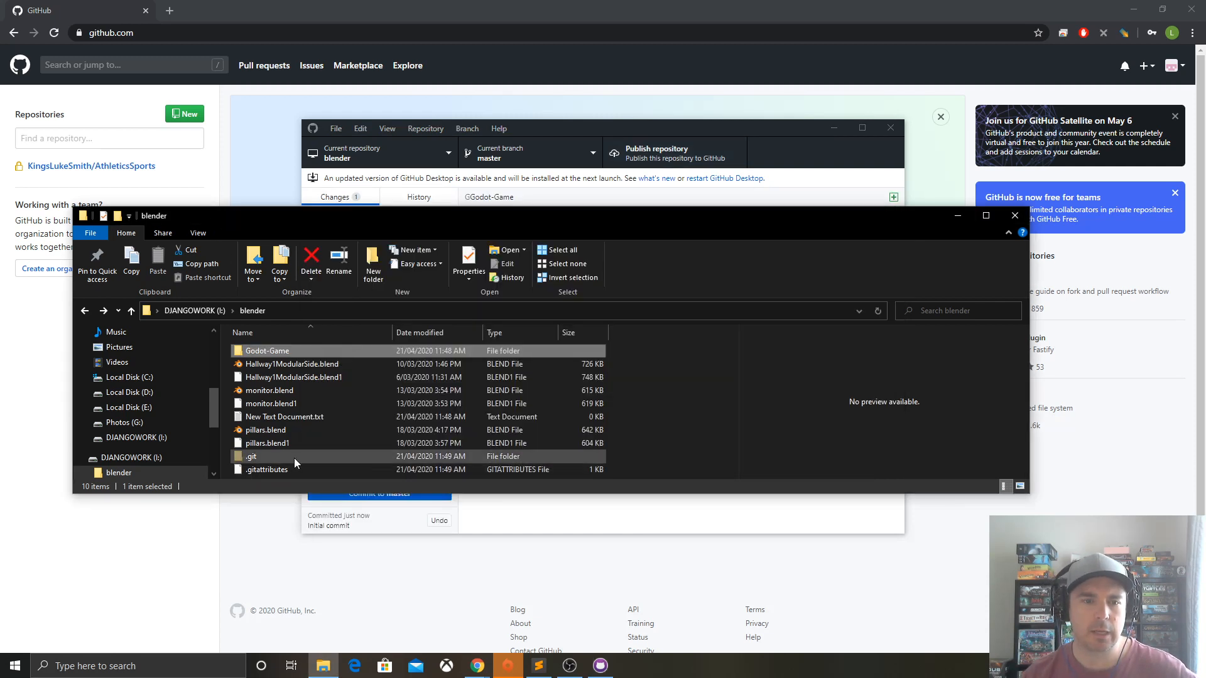
Open pillars.blend from the blender folder in Blender
click(259, 432)
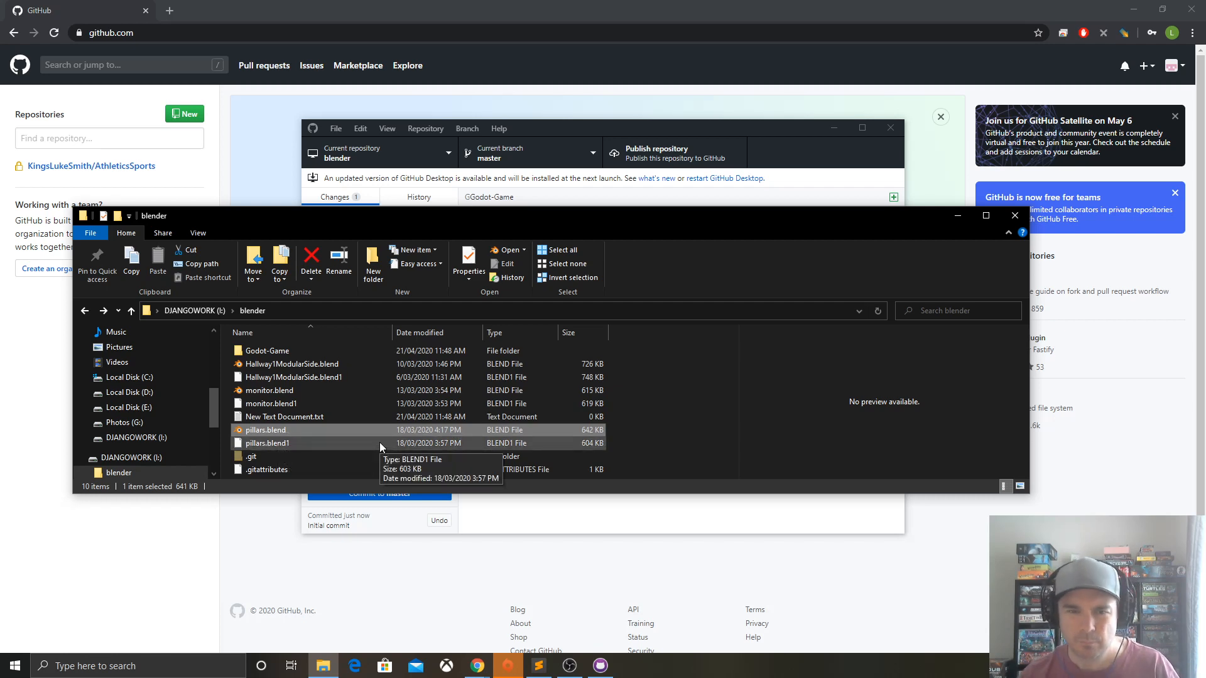
key(Return)
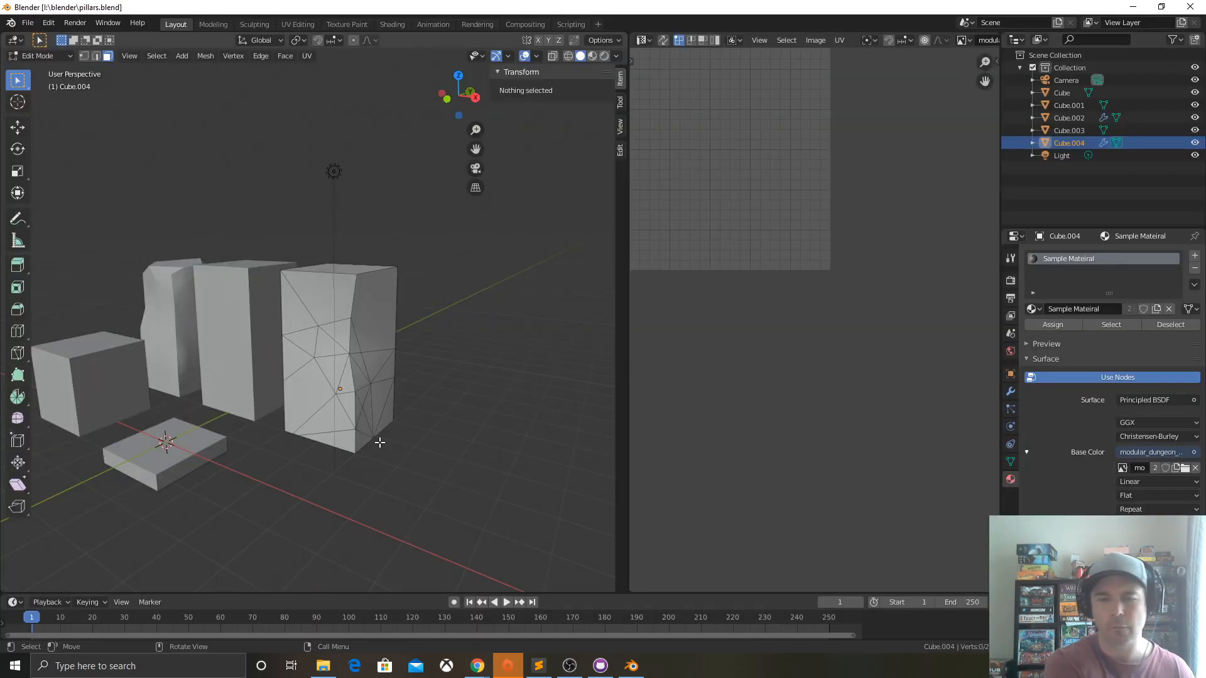
Move one vertex on the upper front face of pillar Cube.004 about 0.22 m and save pillars.blend
drag(284, 347, 343, 375)
scroll(343, 375, up, 3)
right_click(367, 334)
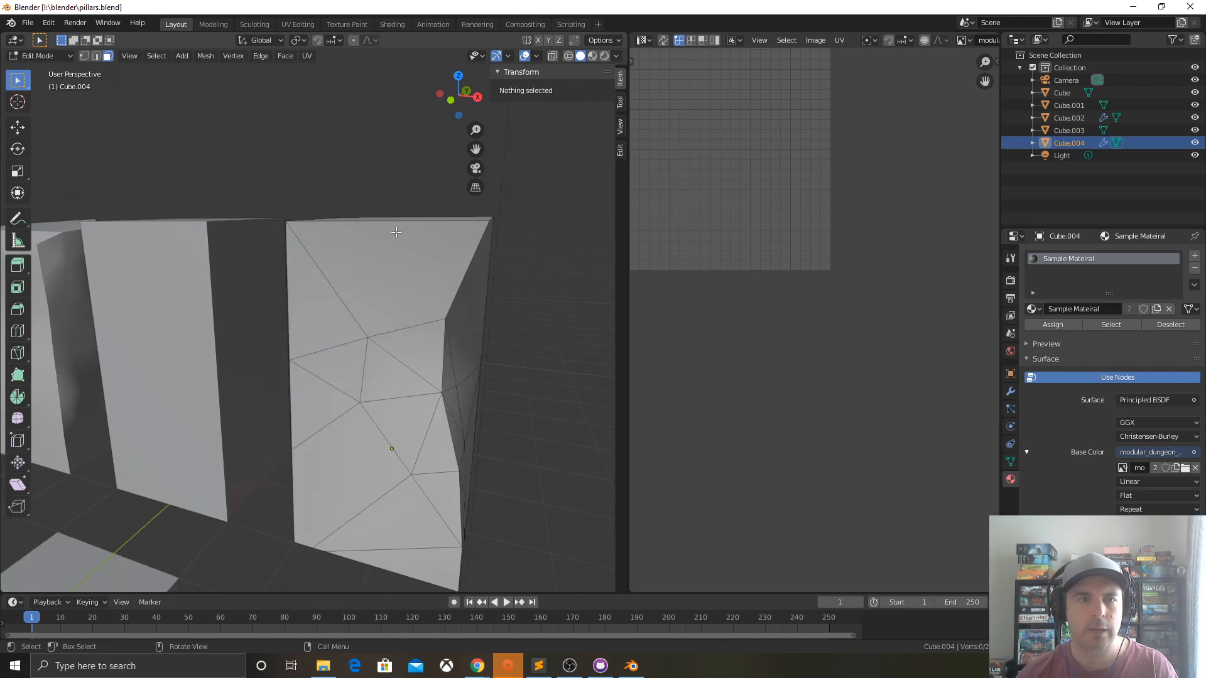
click(83, 56)
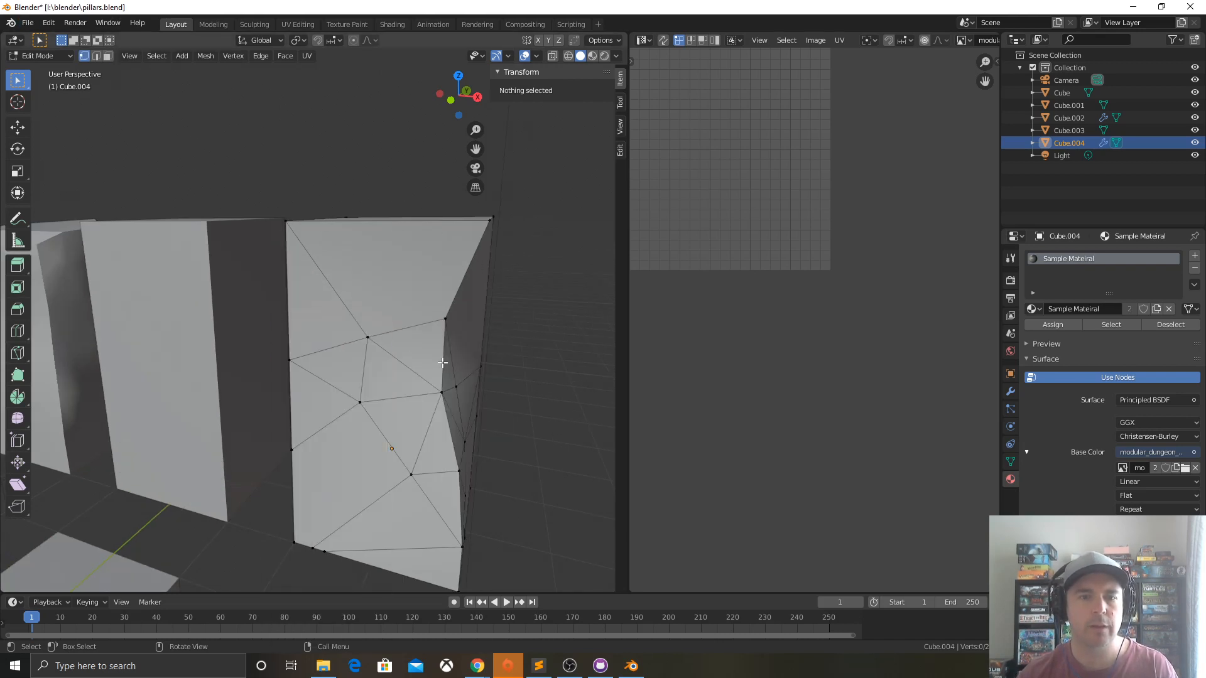
click(366, 339)
key(g)
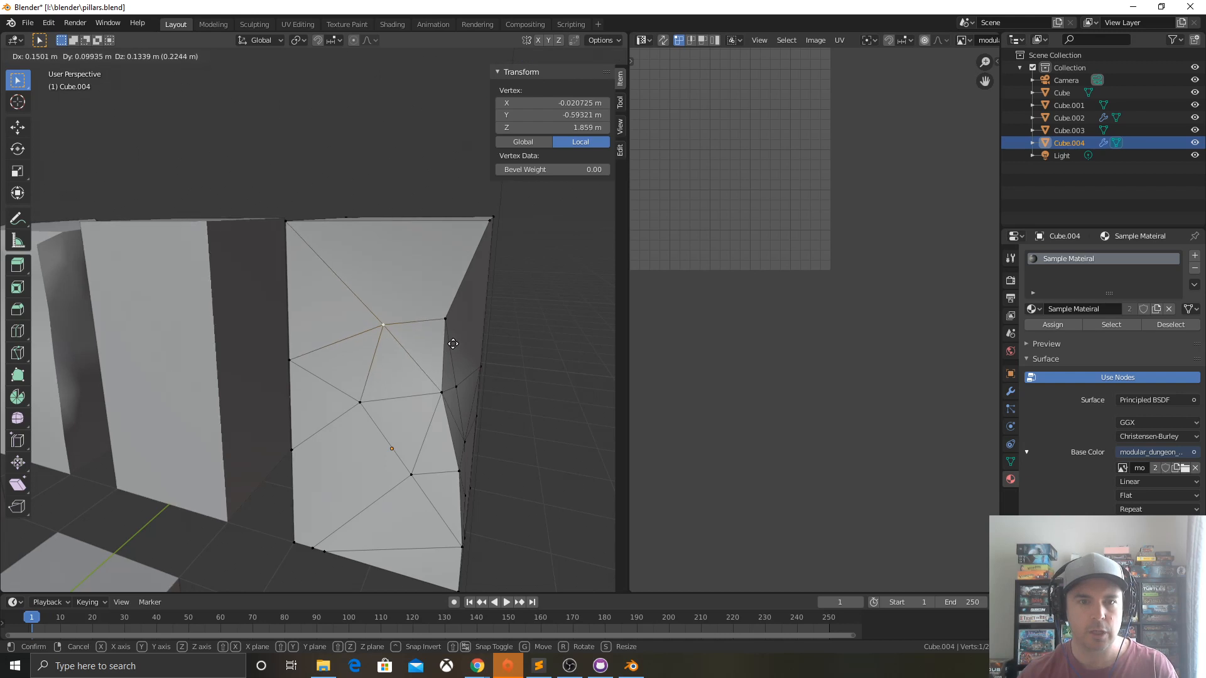
click(455, 342)
click(28, 23)
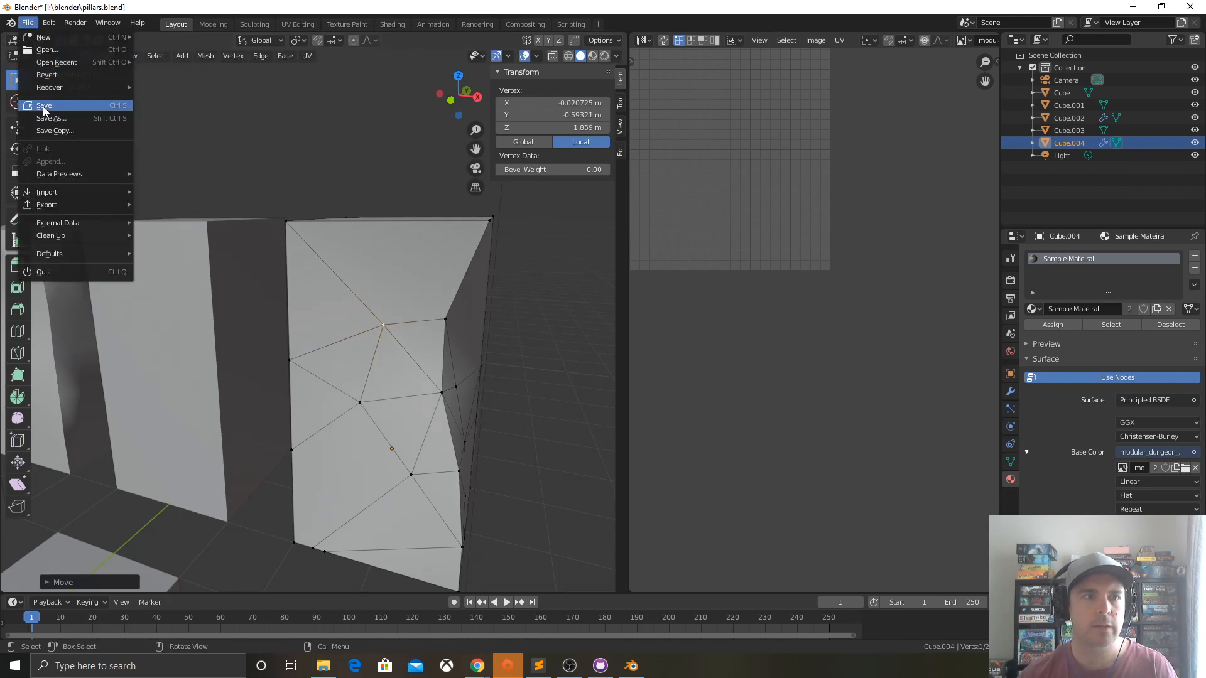
click(44, 105)
Switch to GitHub Desktop and commit the blender repository's changes to master with the summary Modified Pillar Model
key(alt+Tab)
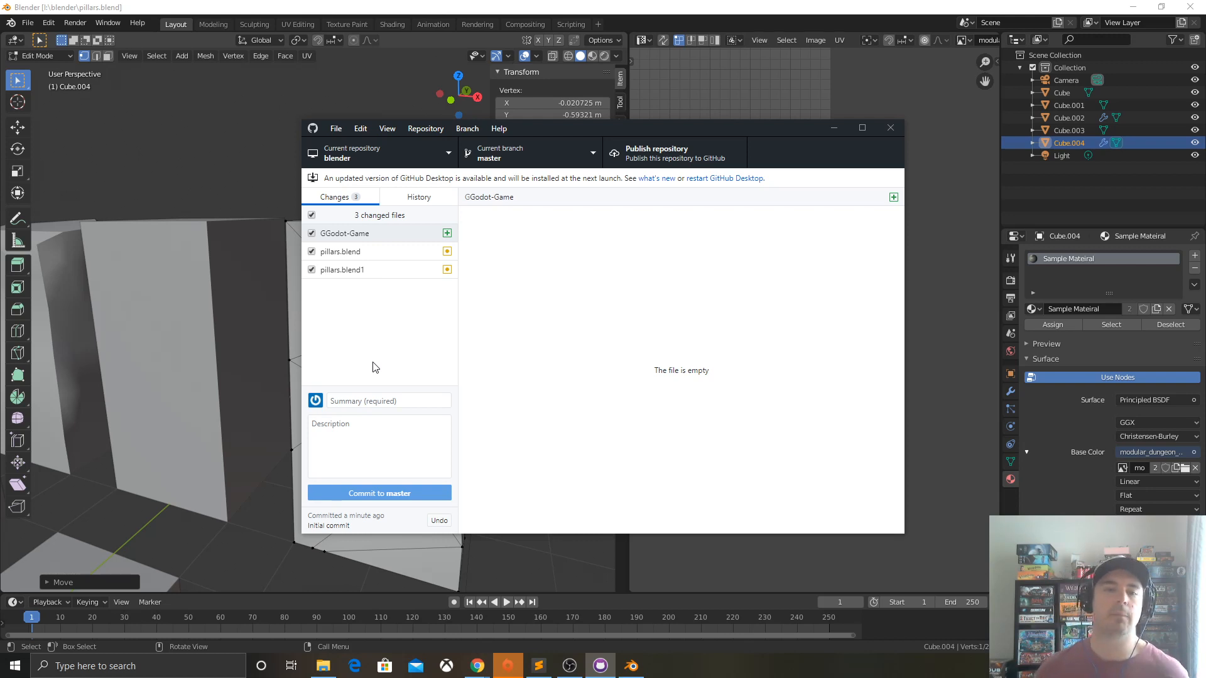
click(381, 397)
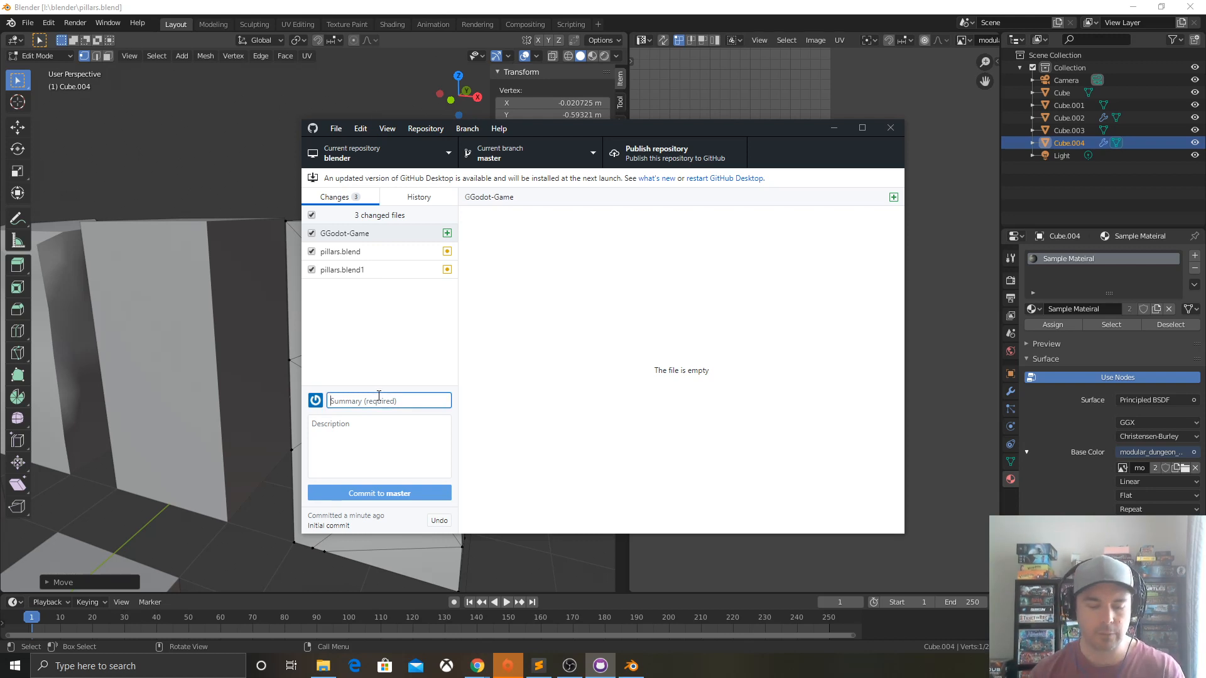
text(Modified Pil)
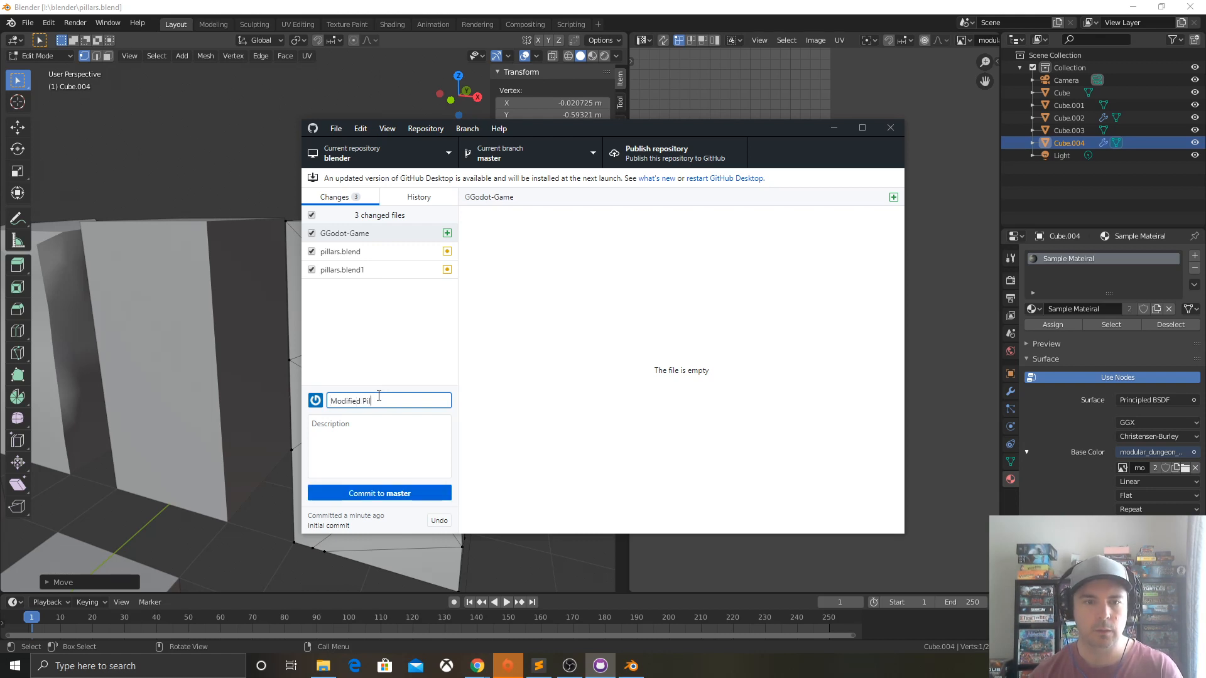
text(lar Model)
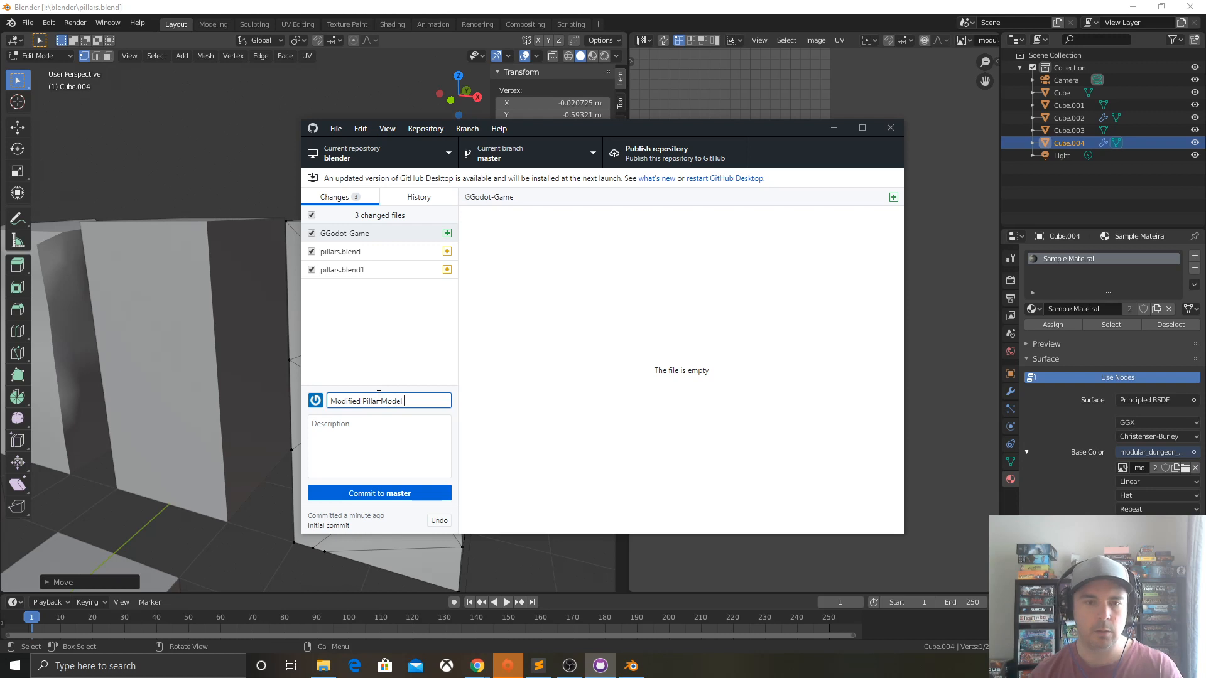
click(404, 428)
click(377, 493)
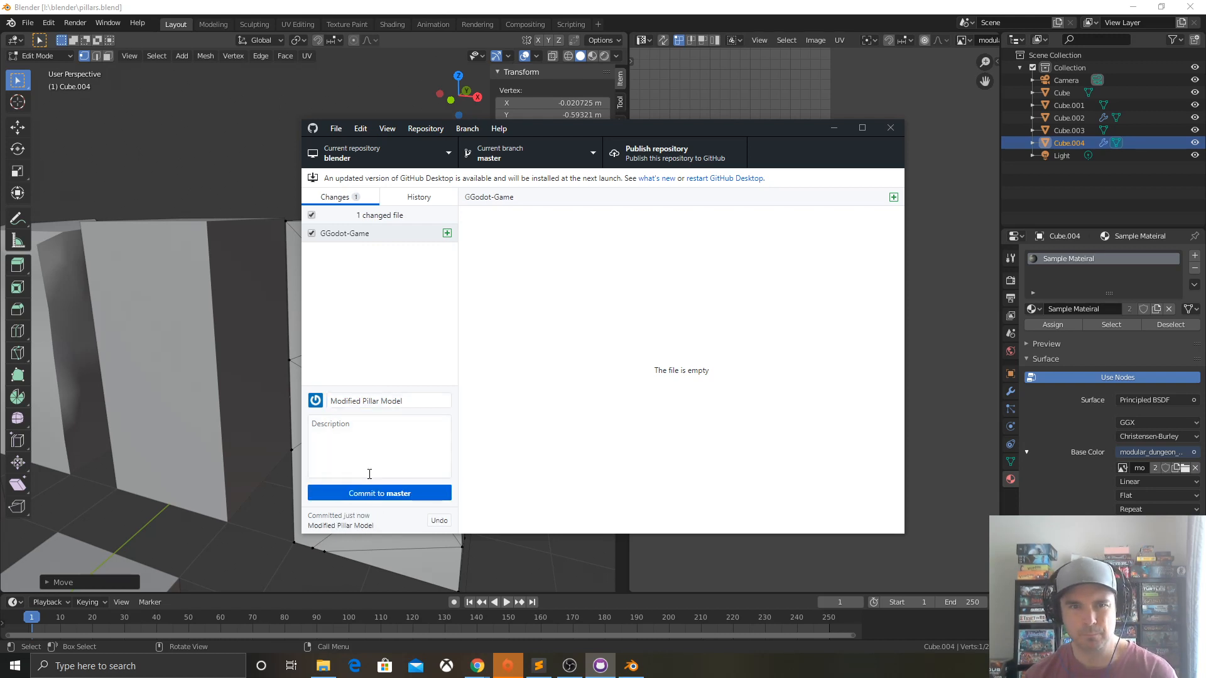
Compare the files recorded in the Modified Pillar Model commit with those of the Initial commit in the repository history
click(405, 197)
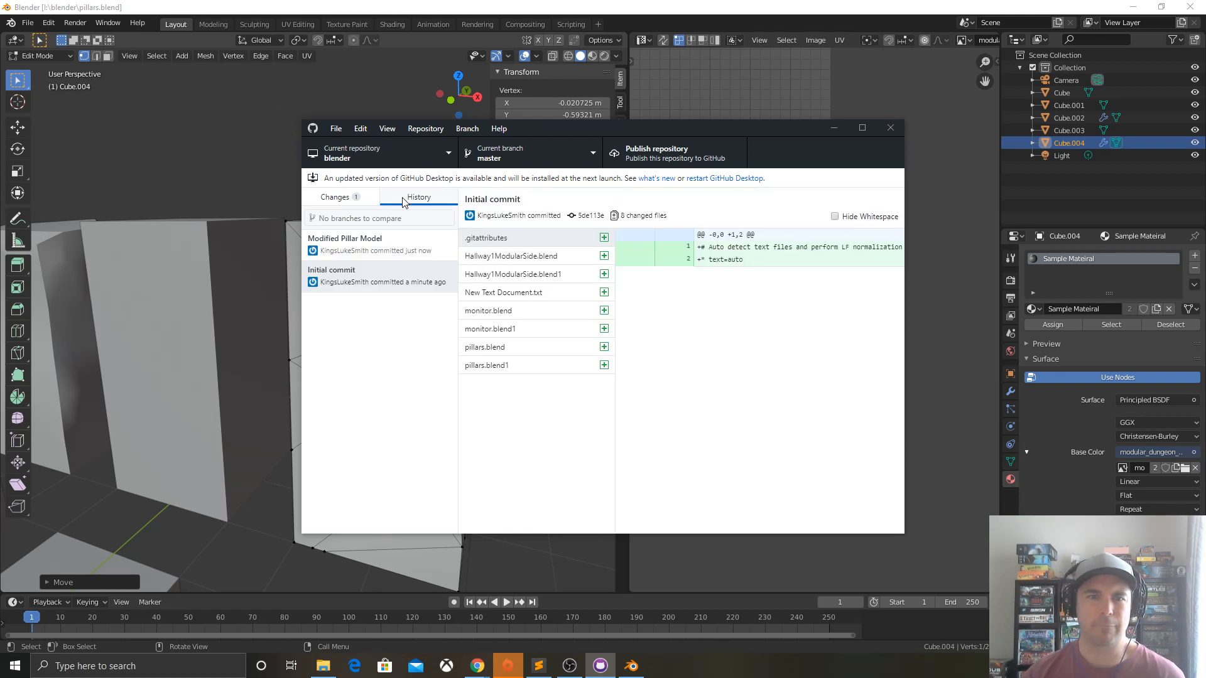
click(360, 250)
click(354, 274)
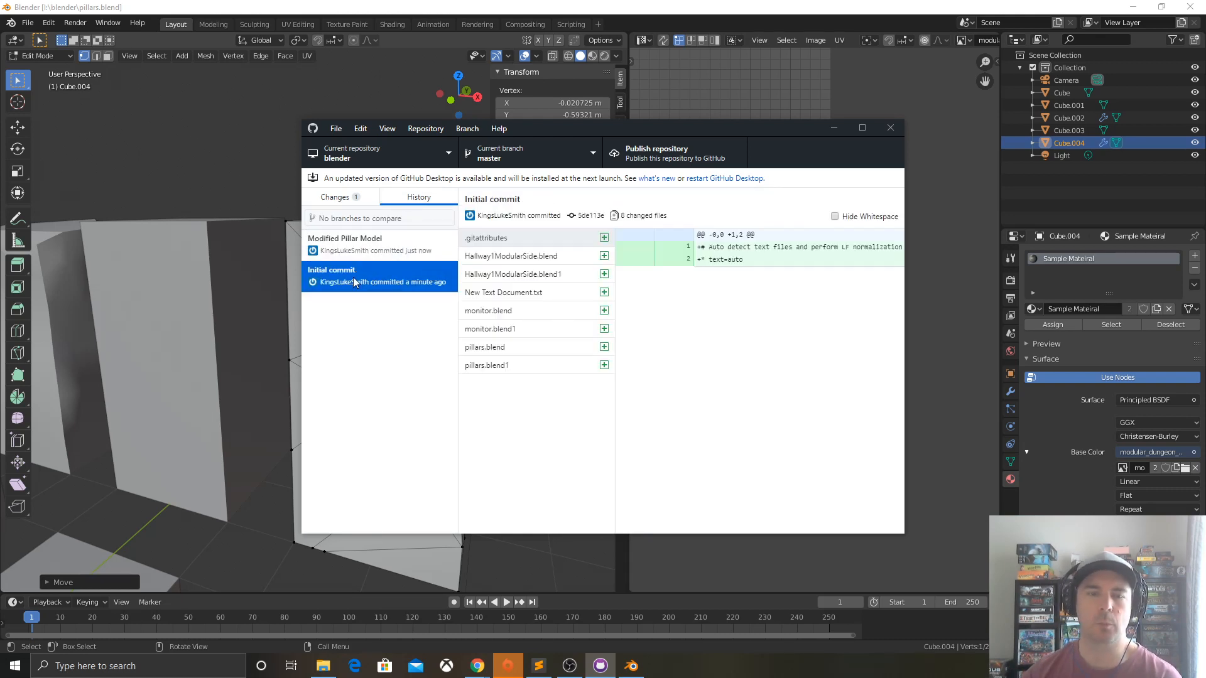
click(356, 252)
click(355, 278)
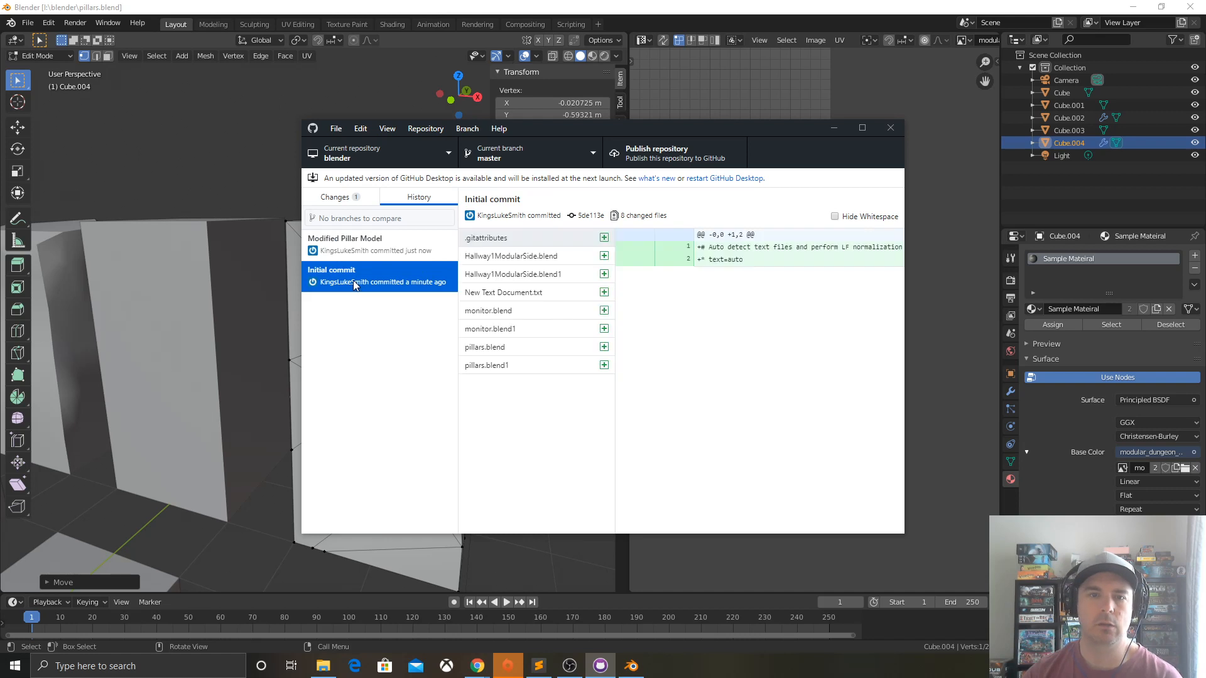
click(352, 251)
click(352, 277)
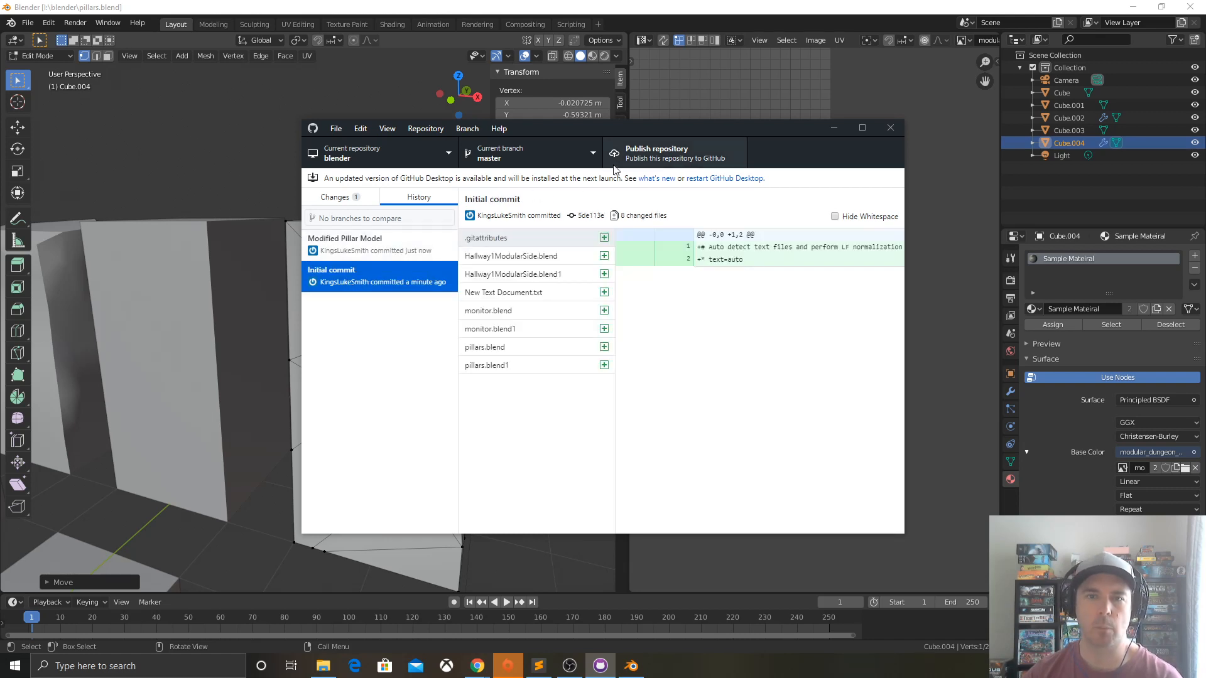
click(593, 154)
click(729, 324)
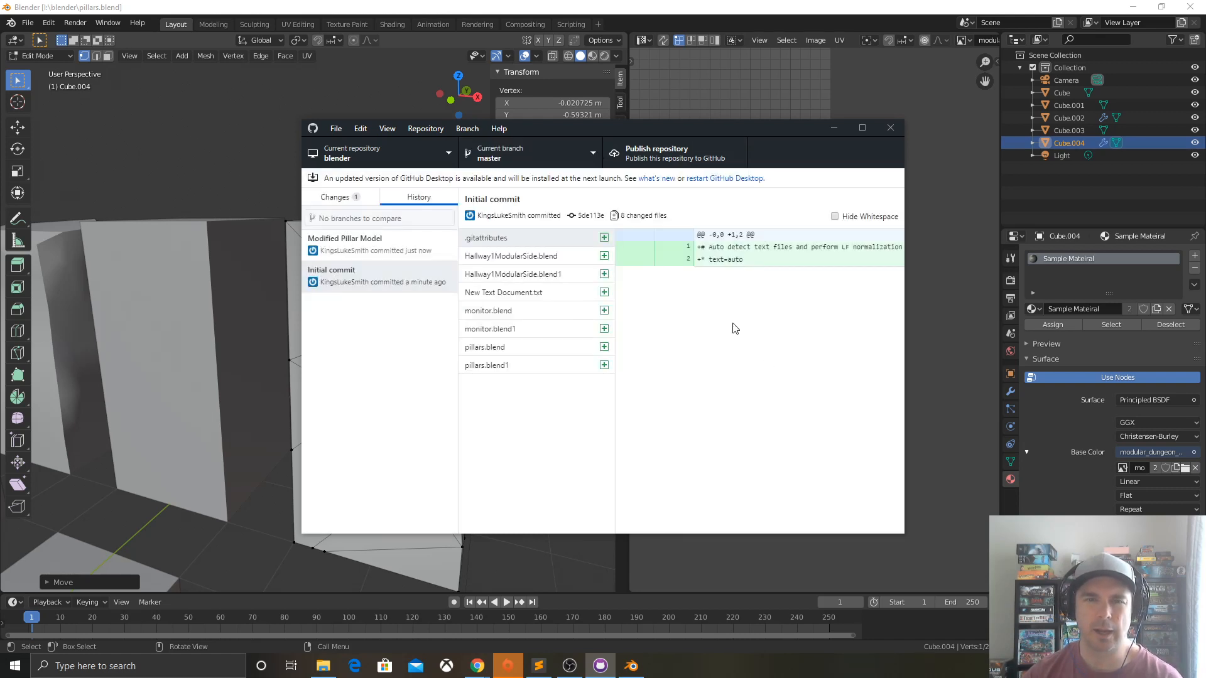
click(361, 251)
click(371, 276)
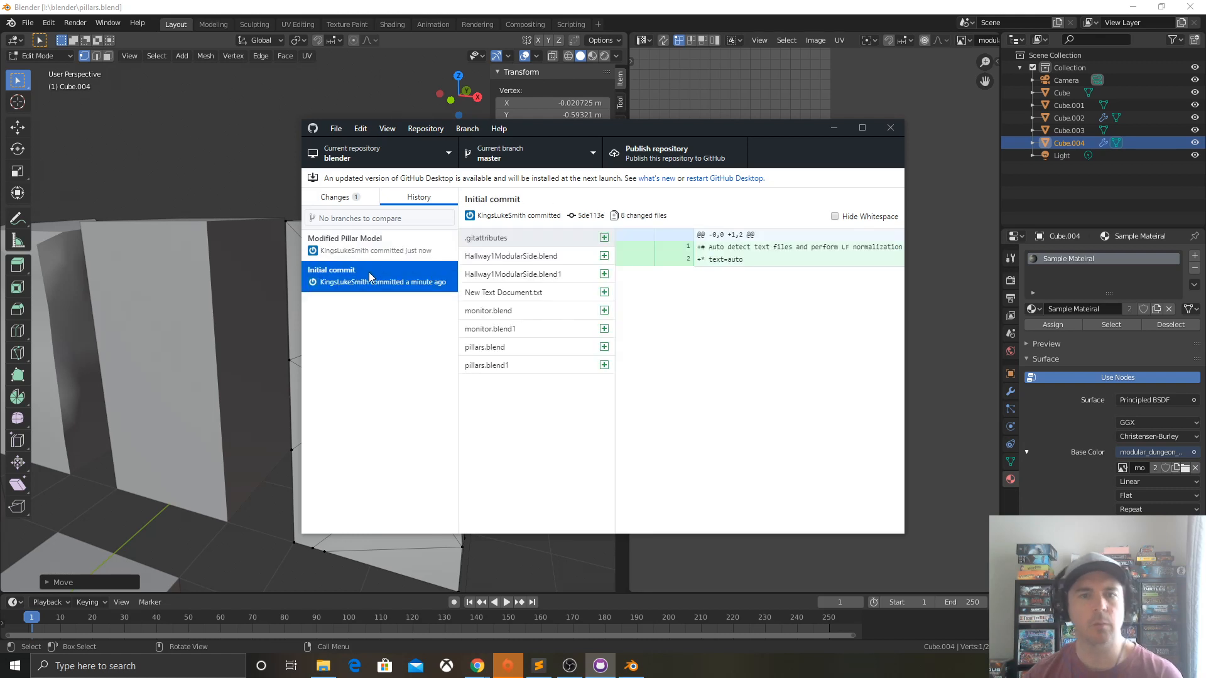
Check which actions are available for the Initial commit, and review its file list against the Modified Pillar Model commit again
right_click(375, 279)
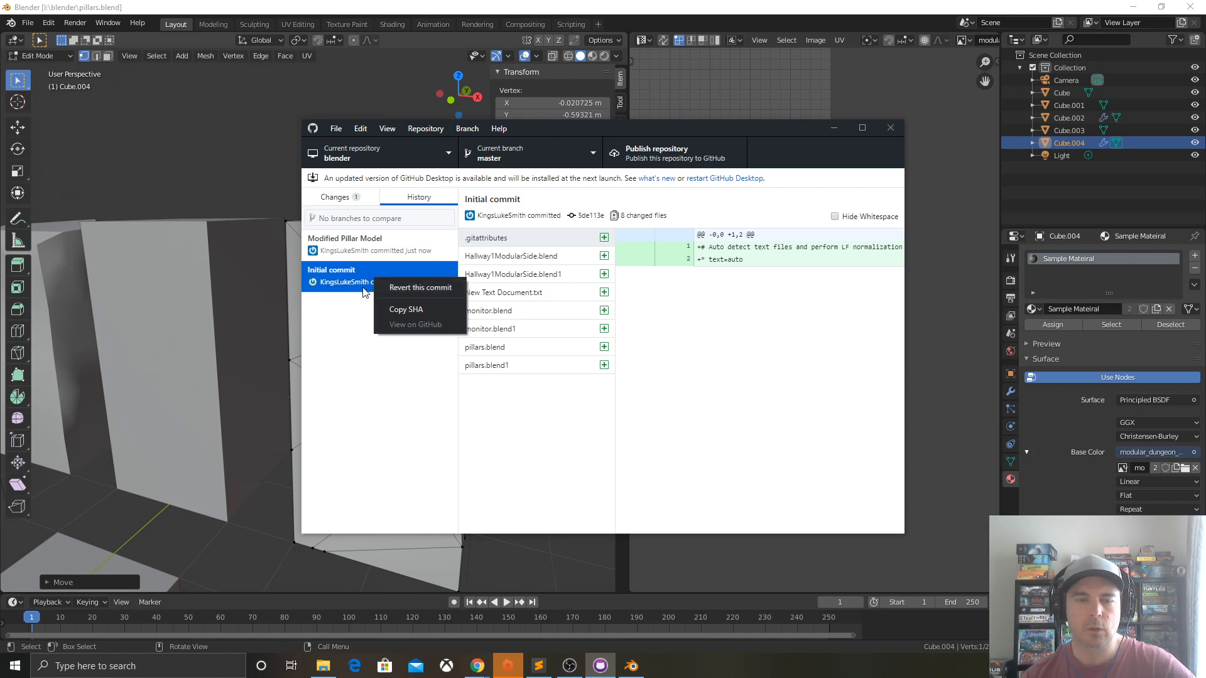
click(331, 276)
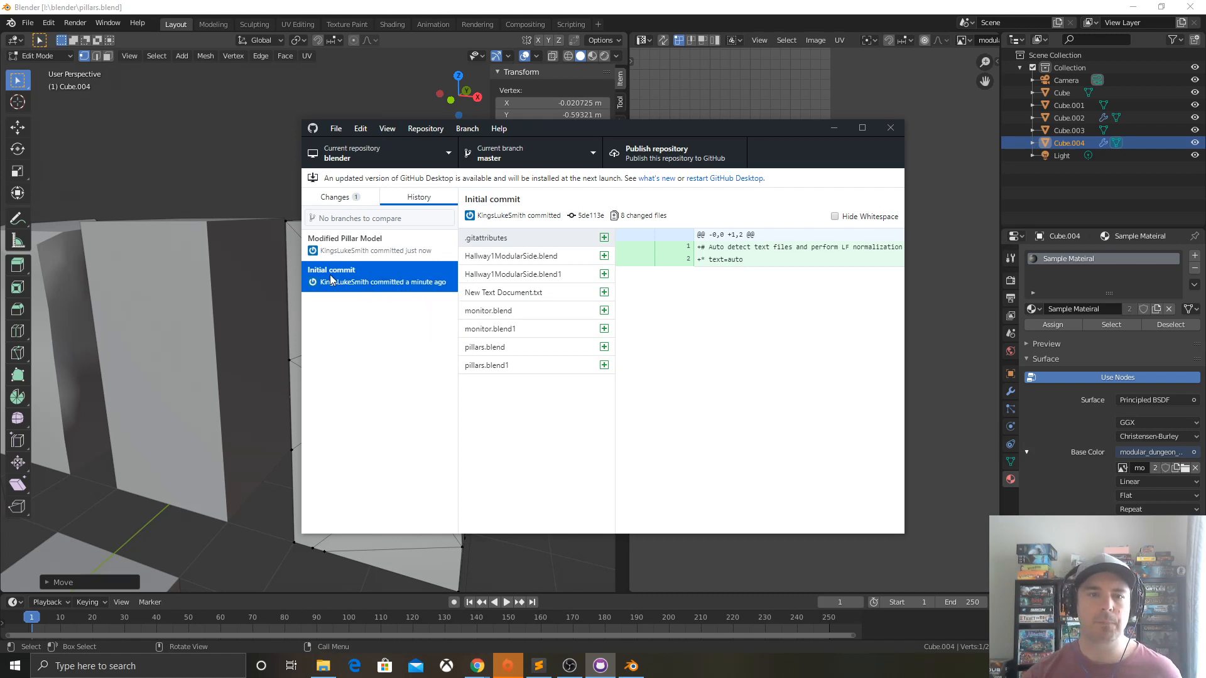
click(342, 245)
click(359, 269)
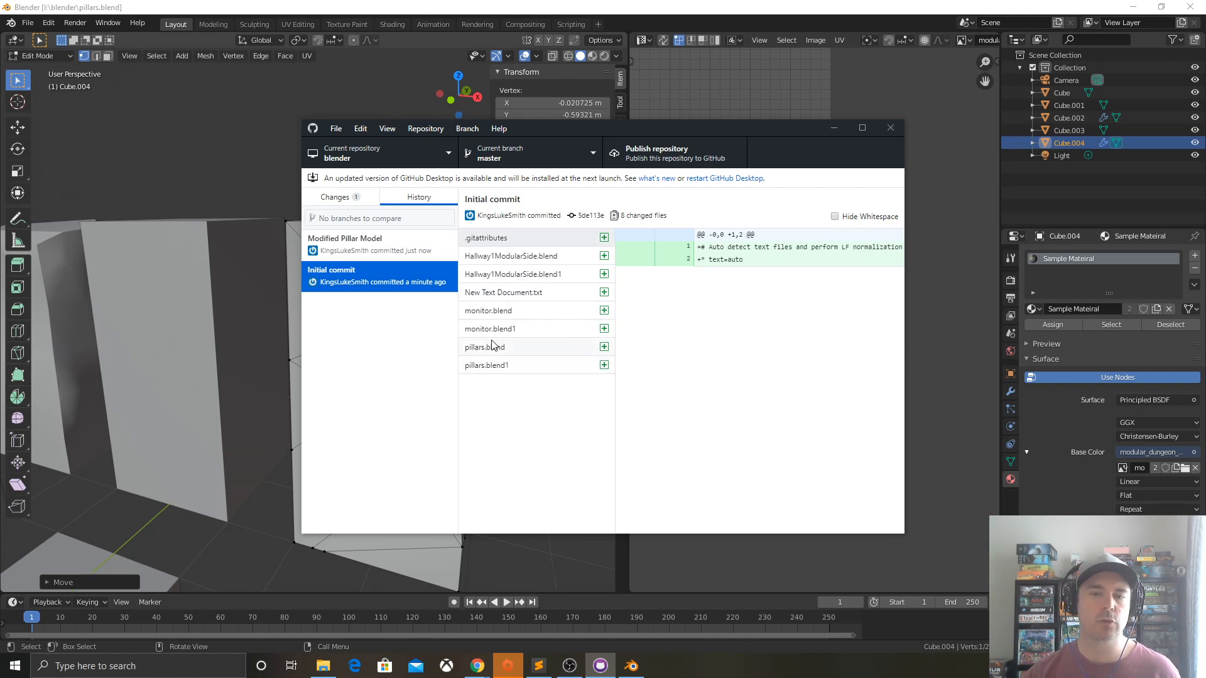
click(342, 246)
click(344, 266)
click(343, 258)
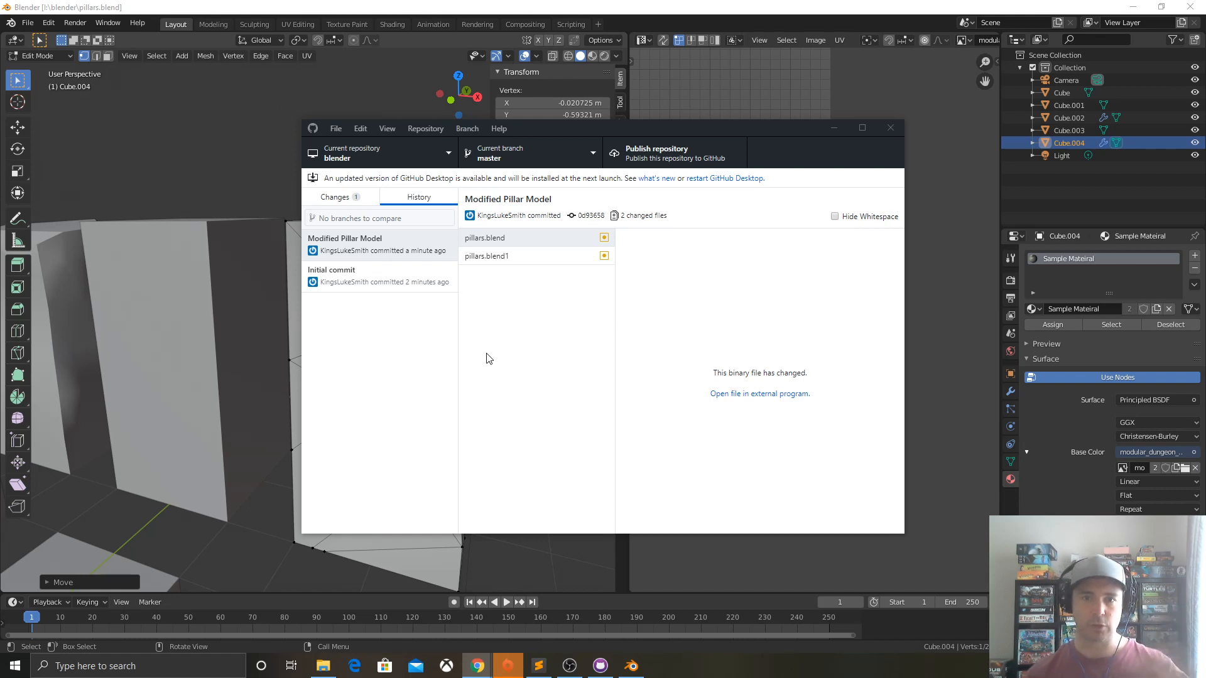
Publish the repository to GitHub.com under the name blender, keeping the code private
click(628, 160)
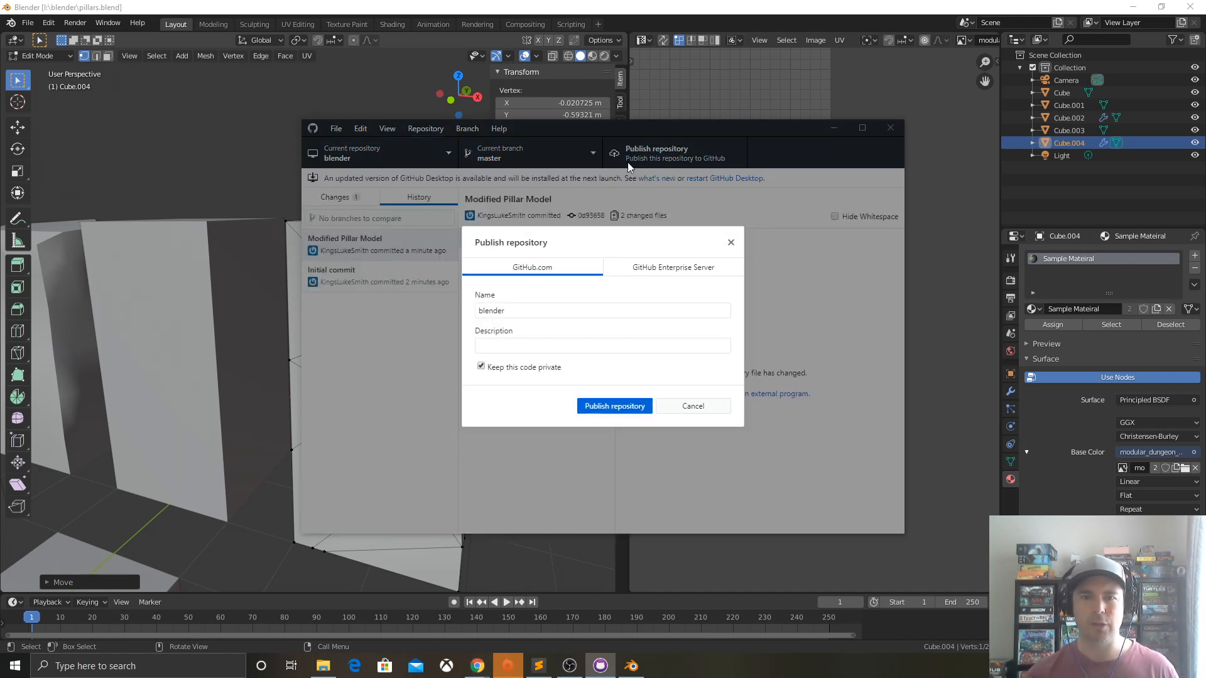
click(615, 406)
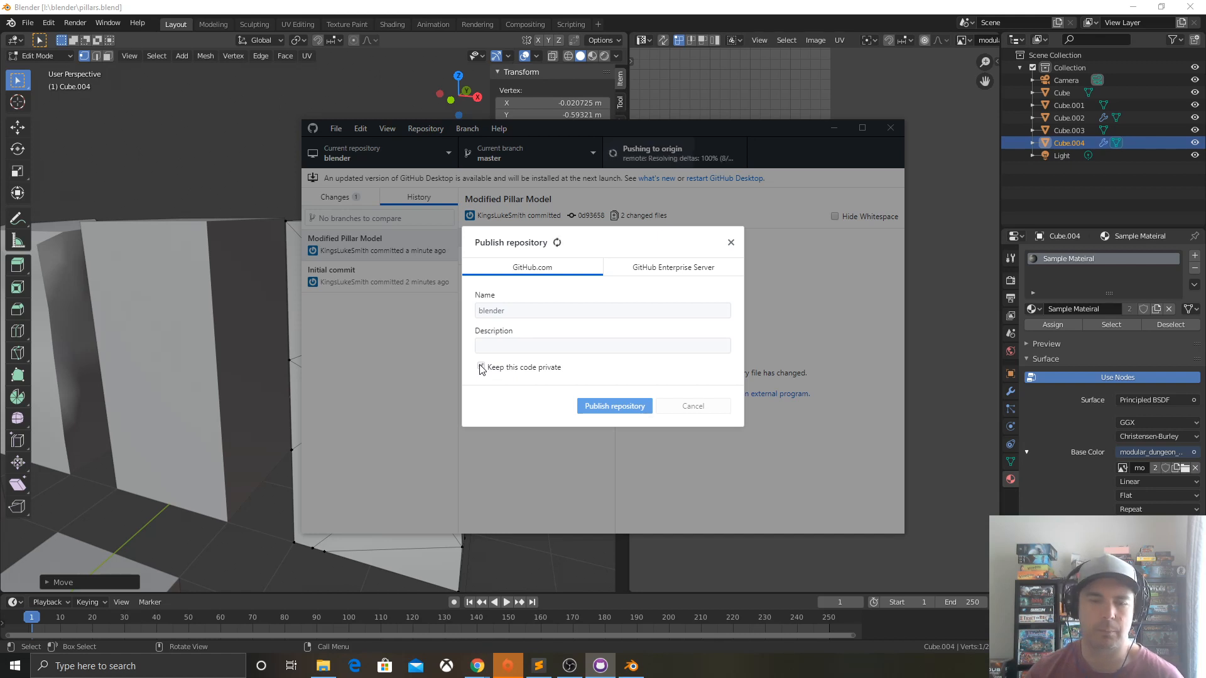
Switch to GitHub in Chrome, refresh the repository list and examine the published blender repository's files and branches
mouse_move(478, 671)
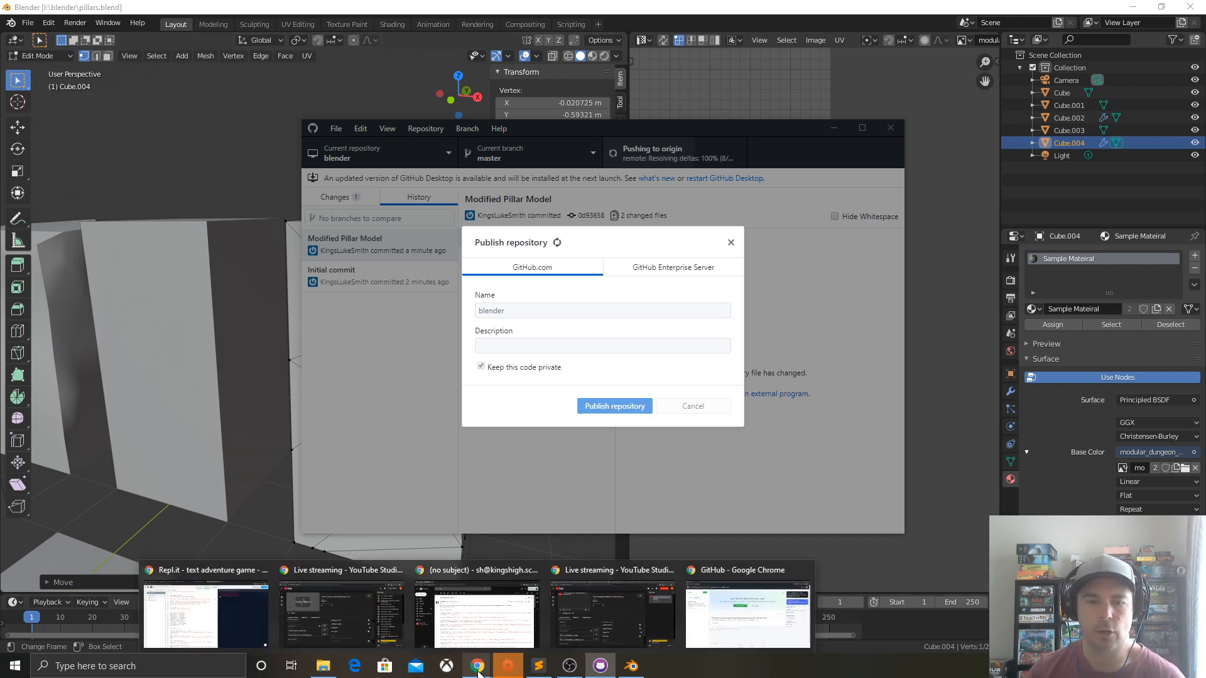
click(747, 612)
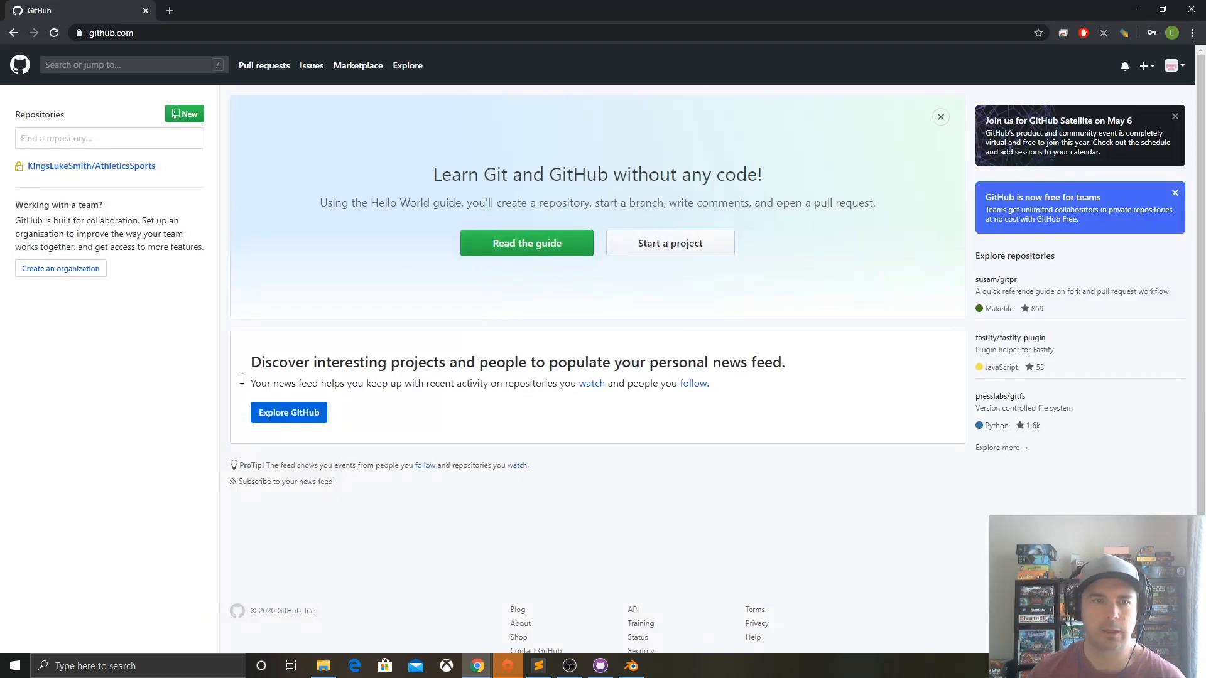
key(F5)
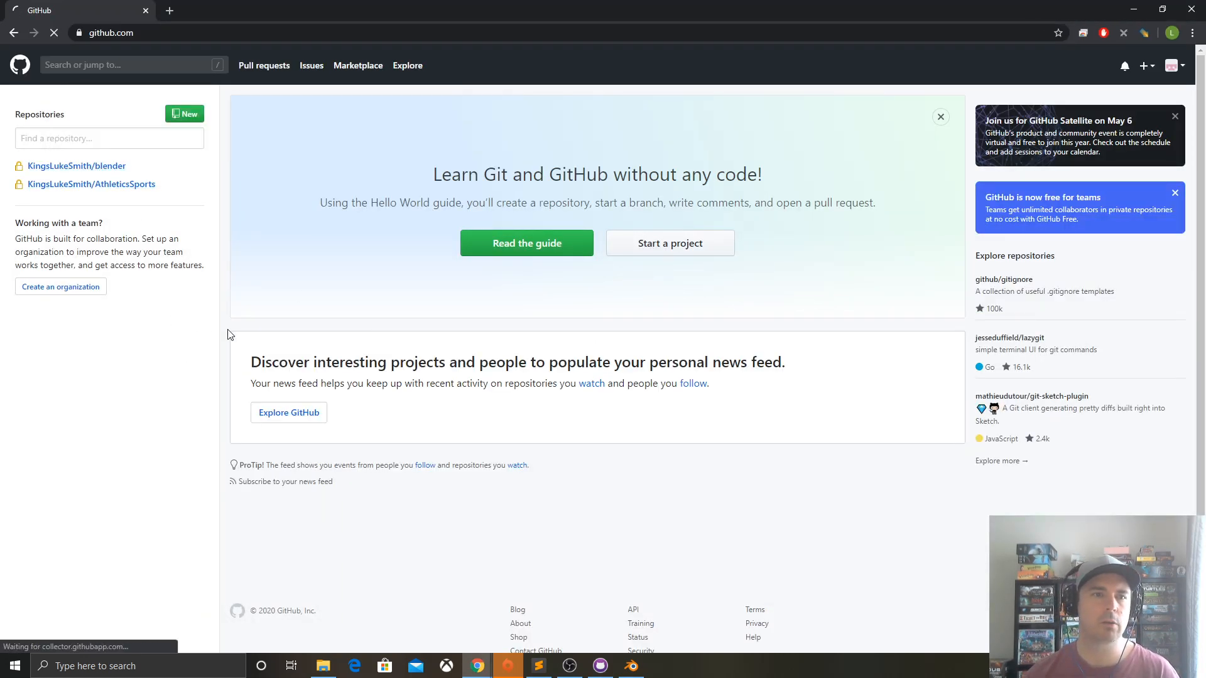
scroll(343, 329, down, 3)
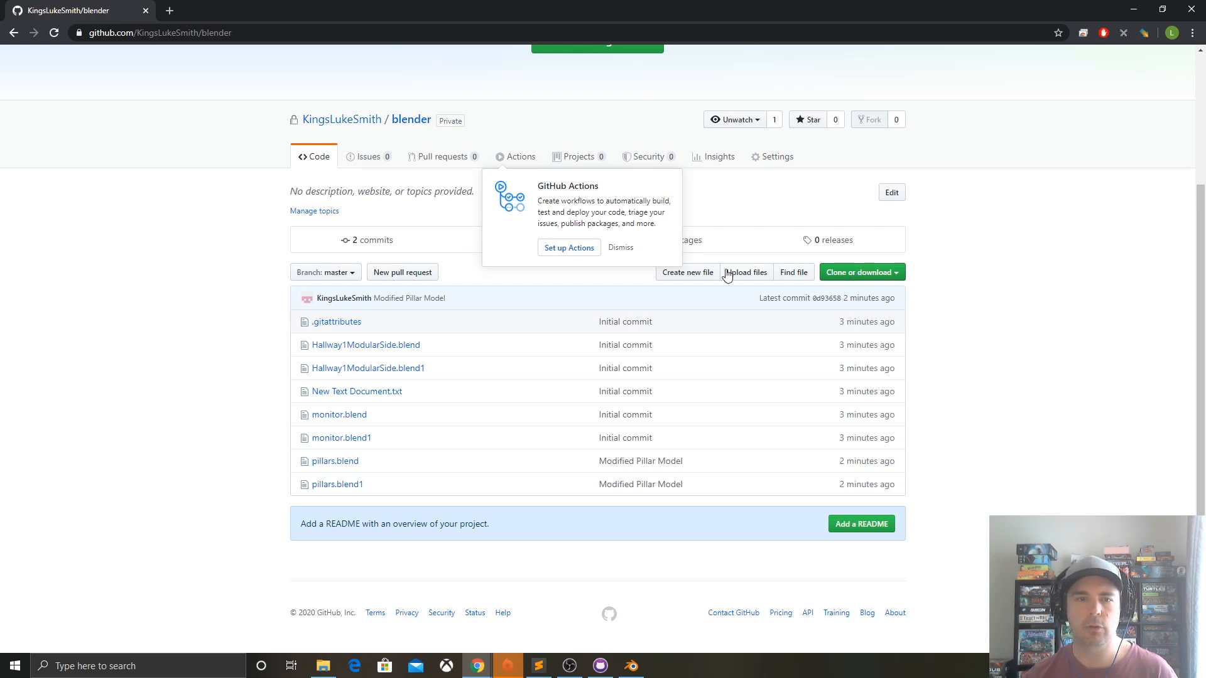
click(344, 272)
click(228, 278)
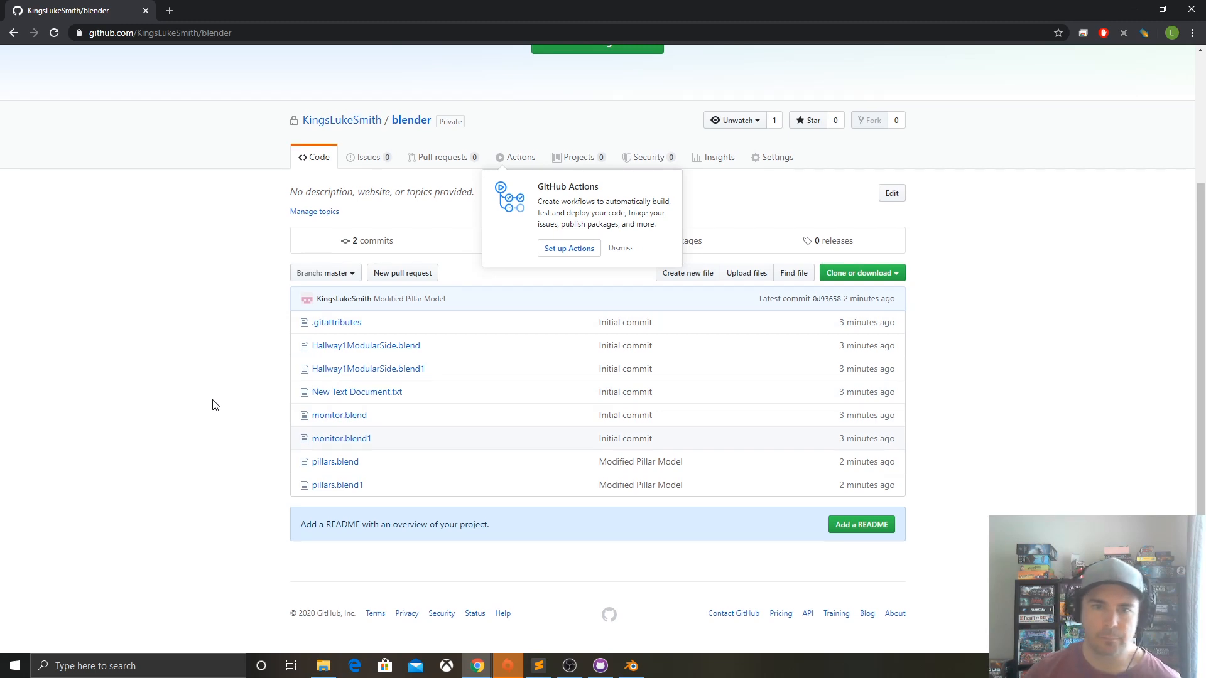
scroll(217, 392, up, 1)
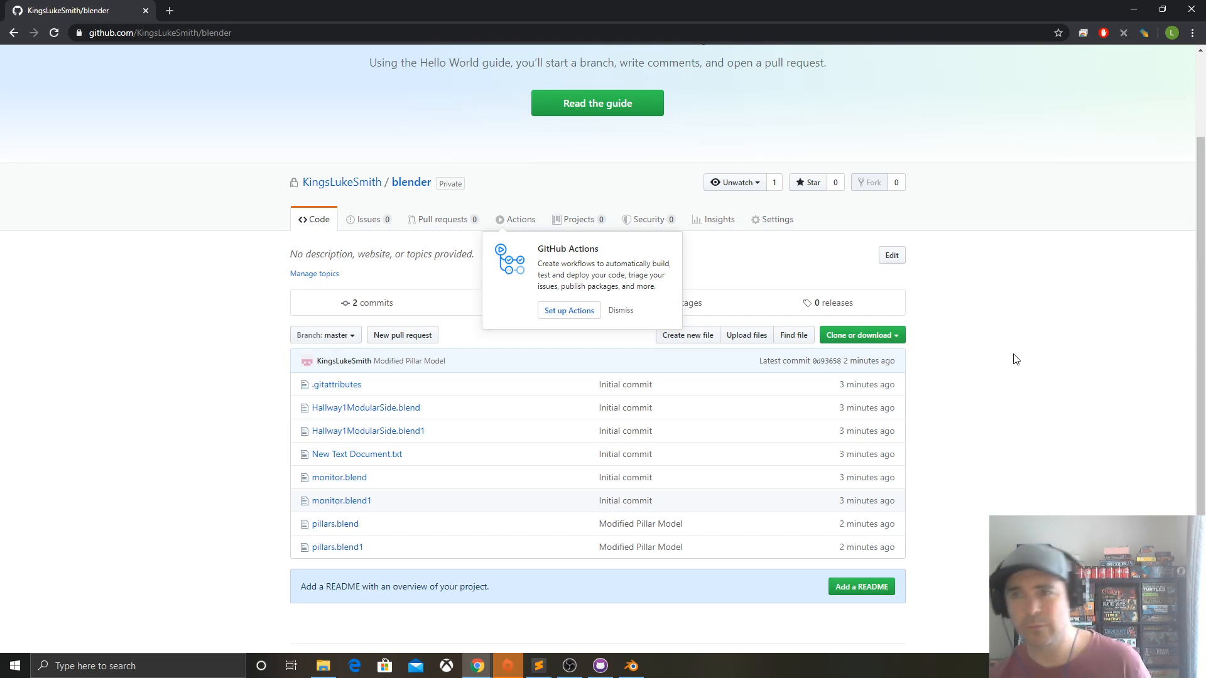
click(1191, 9)
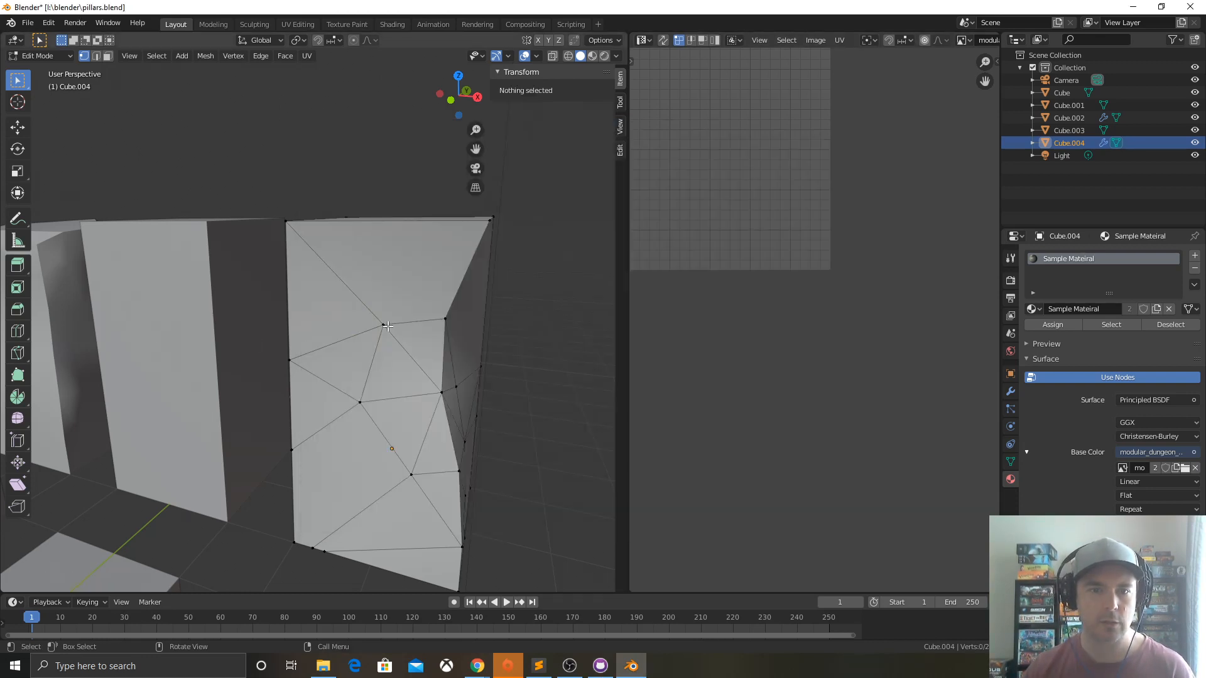
In Blender, move the same upper vertex of Cube.004 to a local Z of about 2.54 m and save the file
key(g)
click(426, 280)
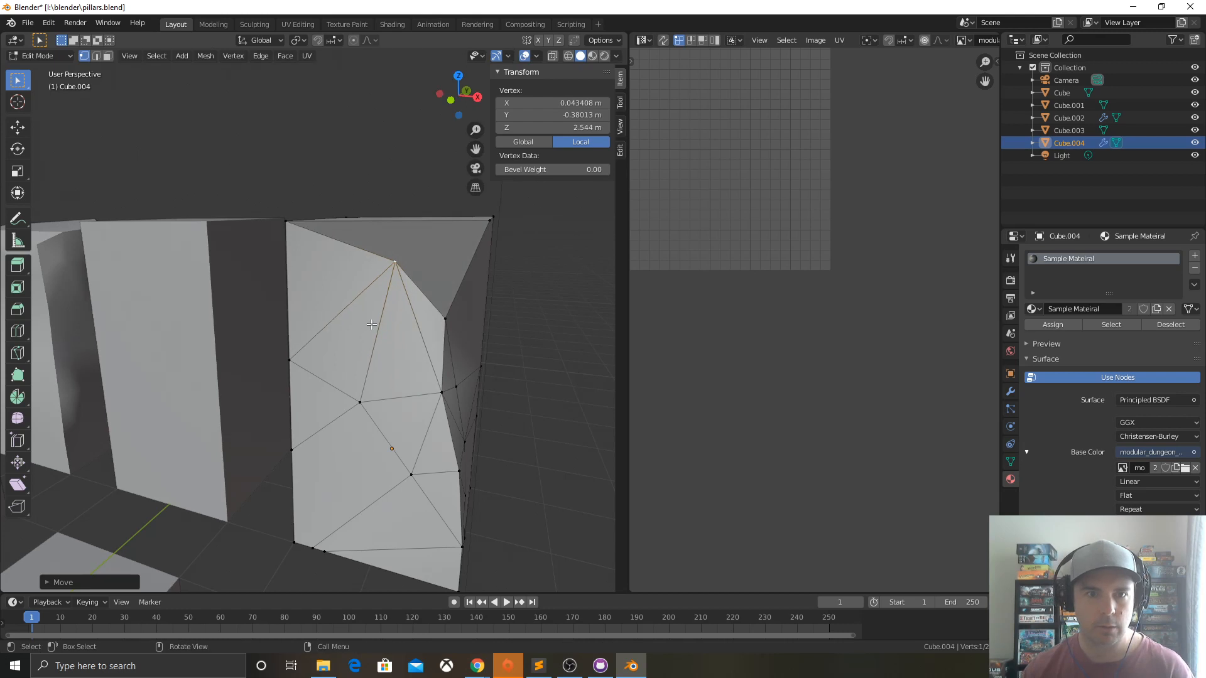
key(ctrl+s)
Switch to GitHub Desktop and begin a commit summary for the blender repository's pending changes
click(600, 665)
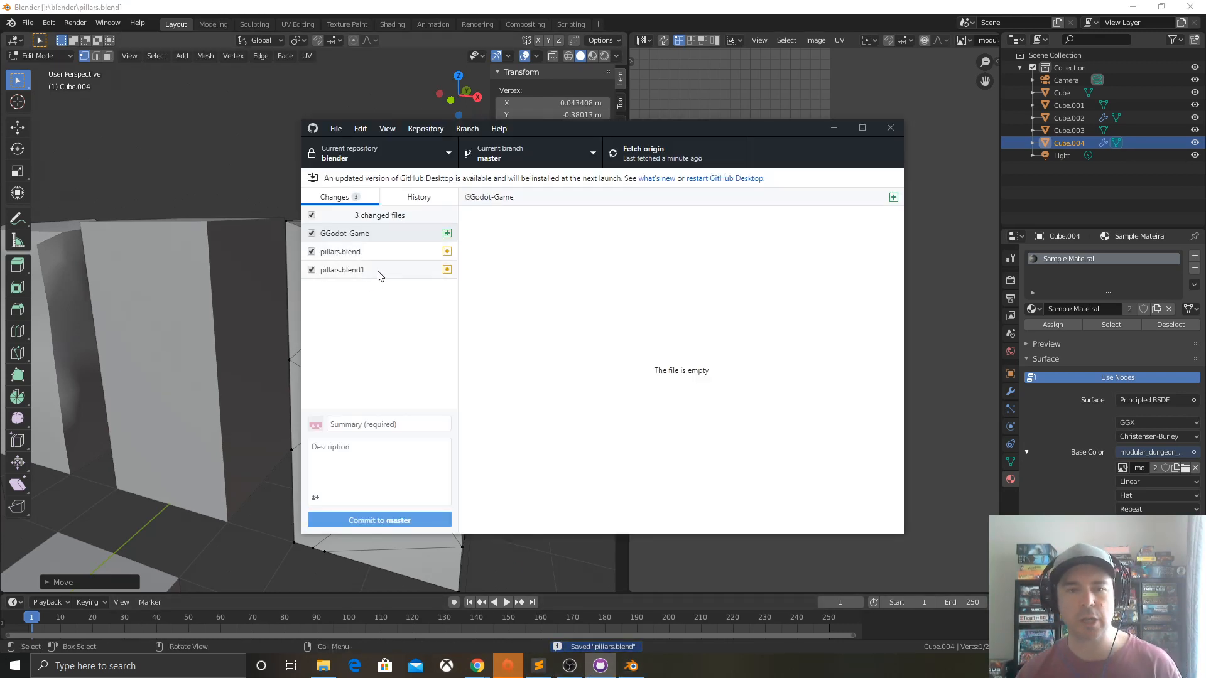
click(376, 425)
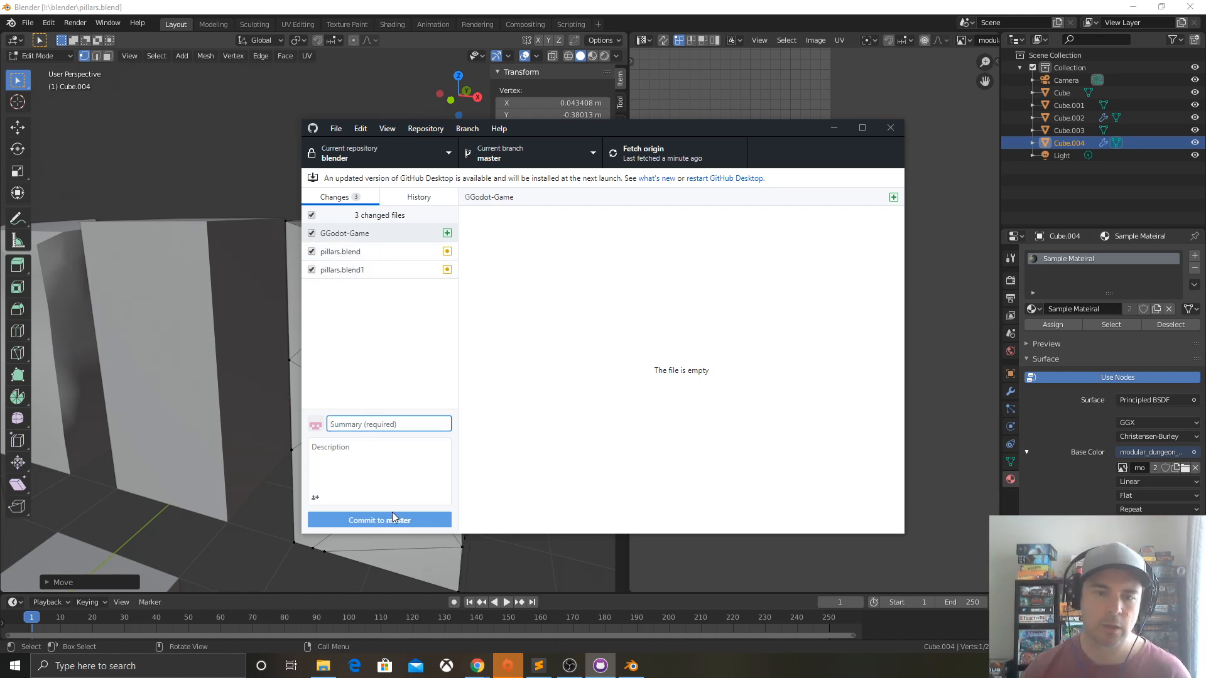